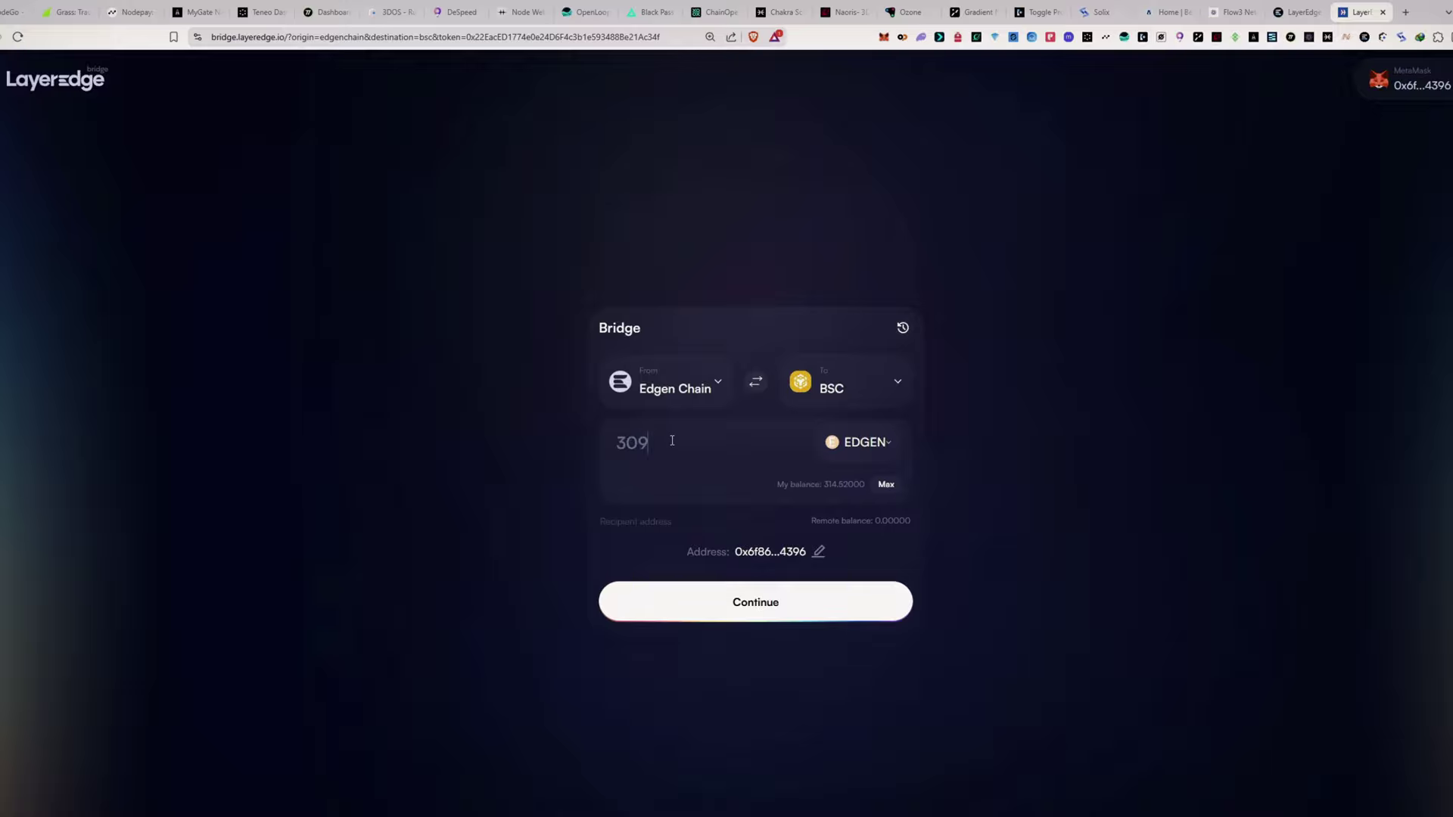
# - Bridge 309 EDGEN from Edgen Chain to BSC, check the interchain gas, and approve the transaction in the MetaMask wallet
pyautogui.click(808, 618)
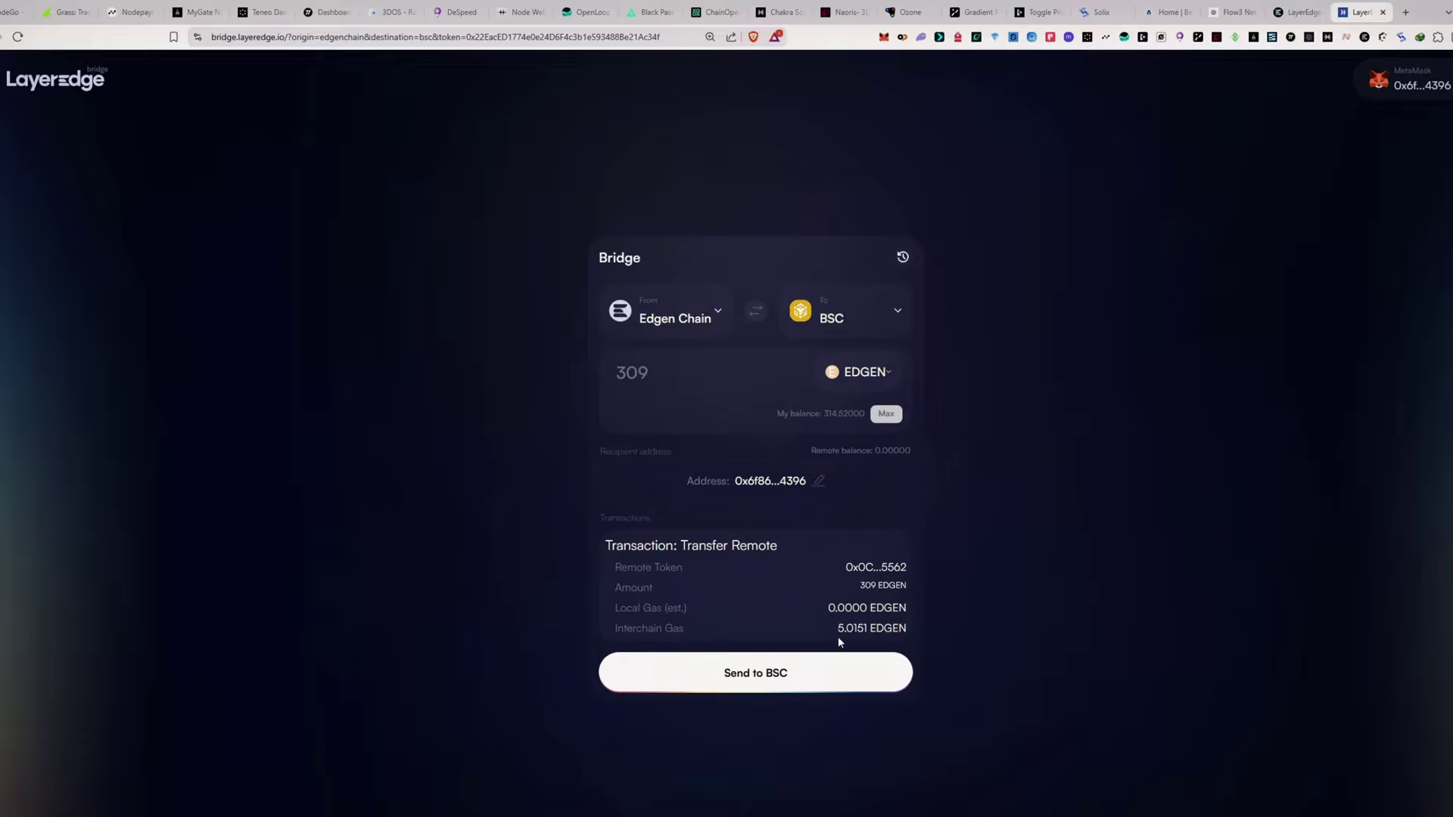
pyautogui.moveTo(837, 628); pyautogui.dragTo(868, 630)
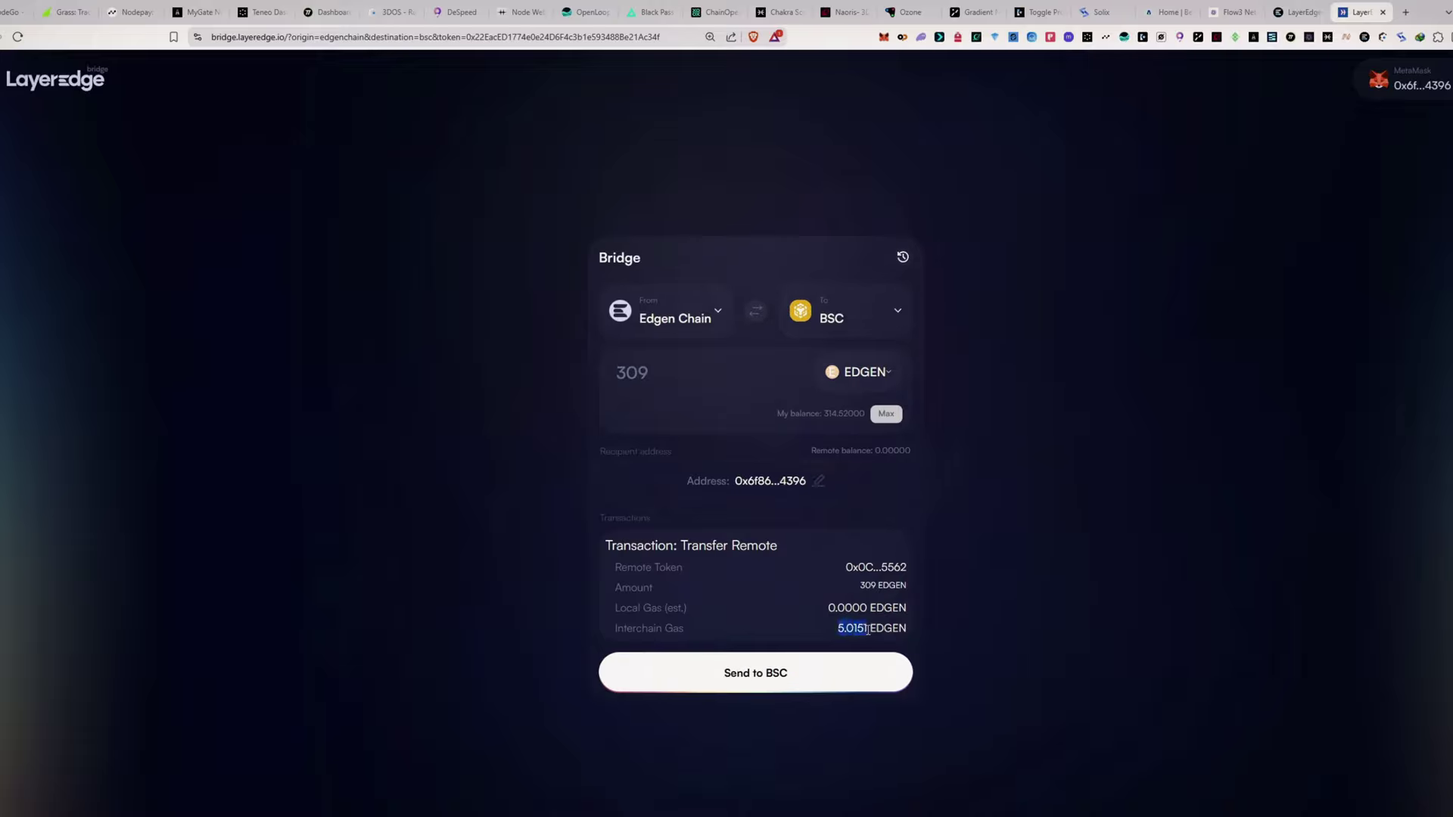
pyautogui.click(1063, 579)
pyautogui.click(758, 684)
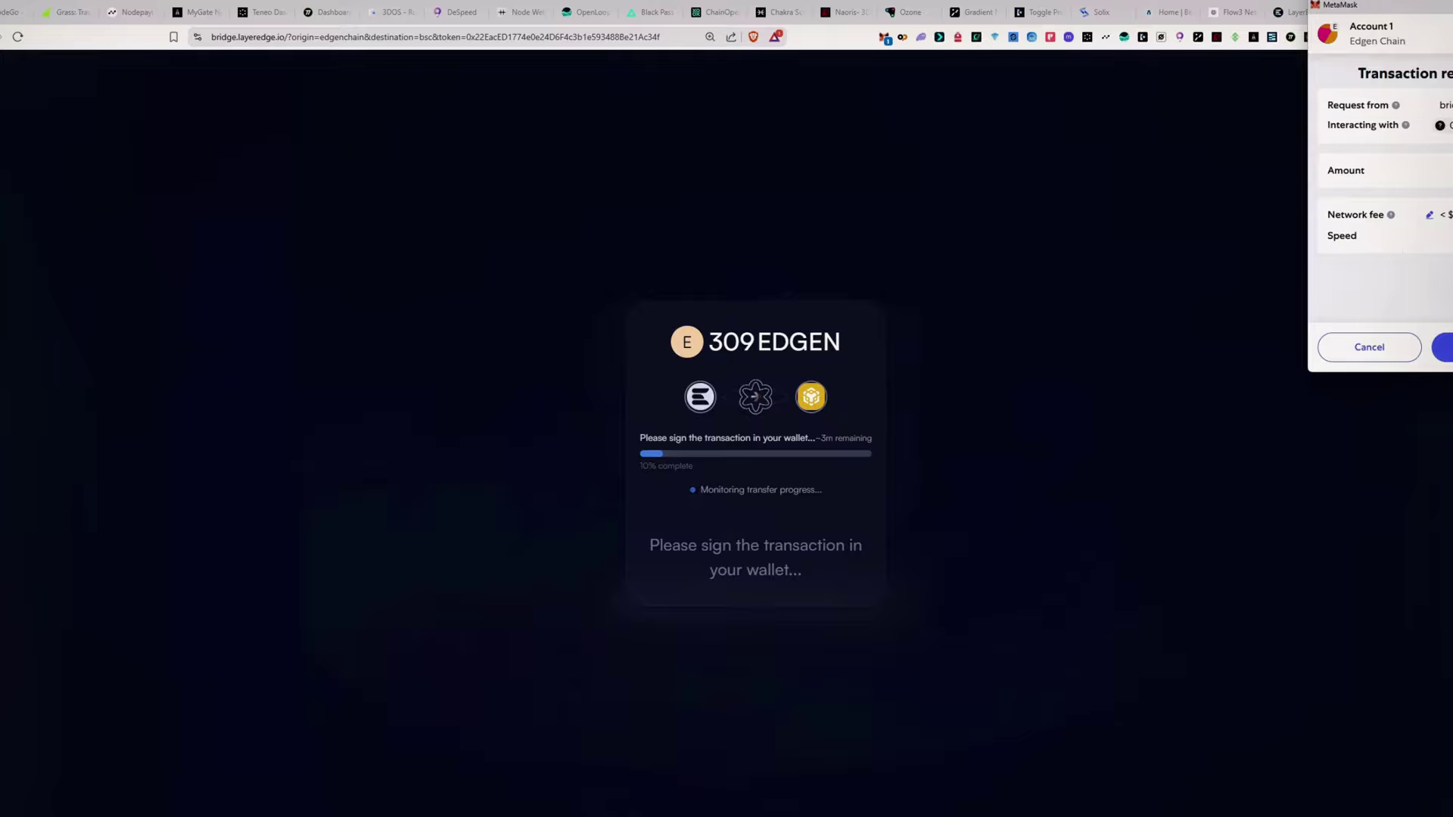
pyautogui.click(1447, 348)
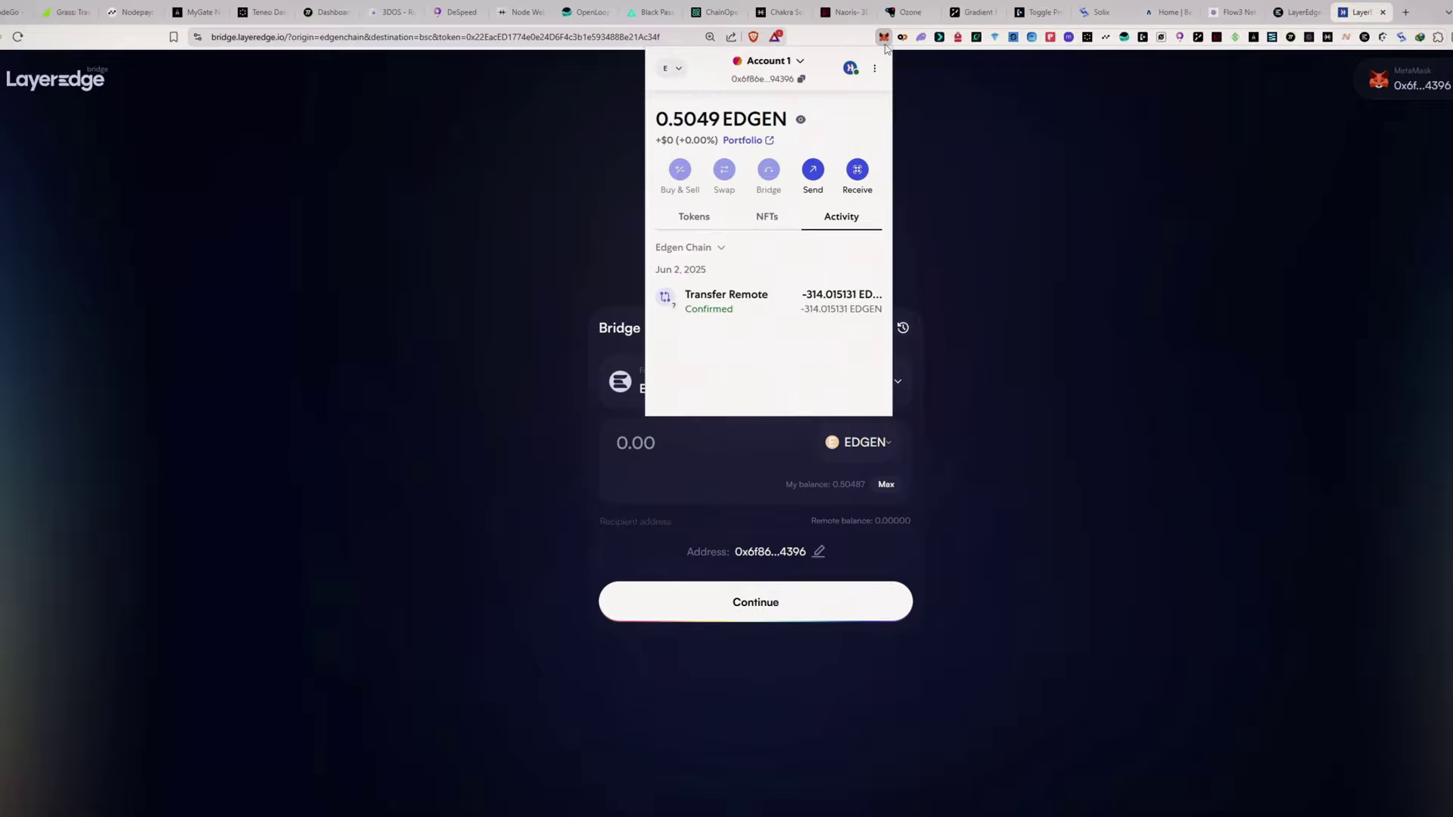
# - Show the wallet's token list and switch its network from Edgen Chain to Binance Smart Chain
pyautogui.click(694, 216)
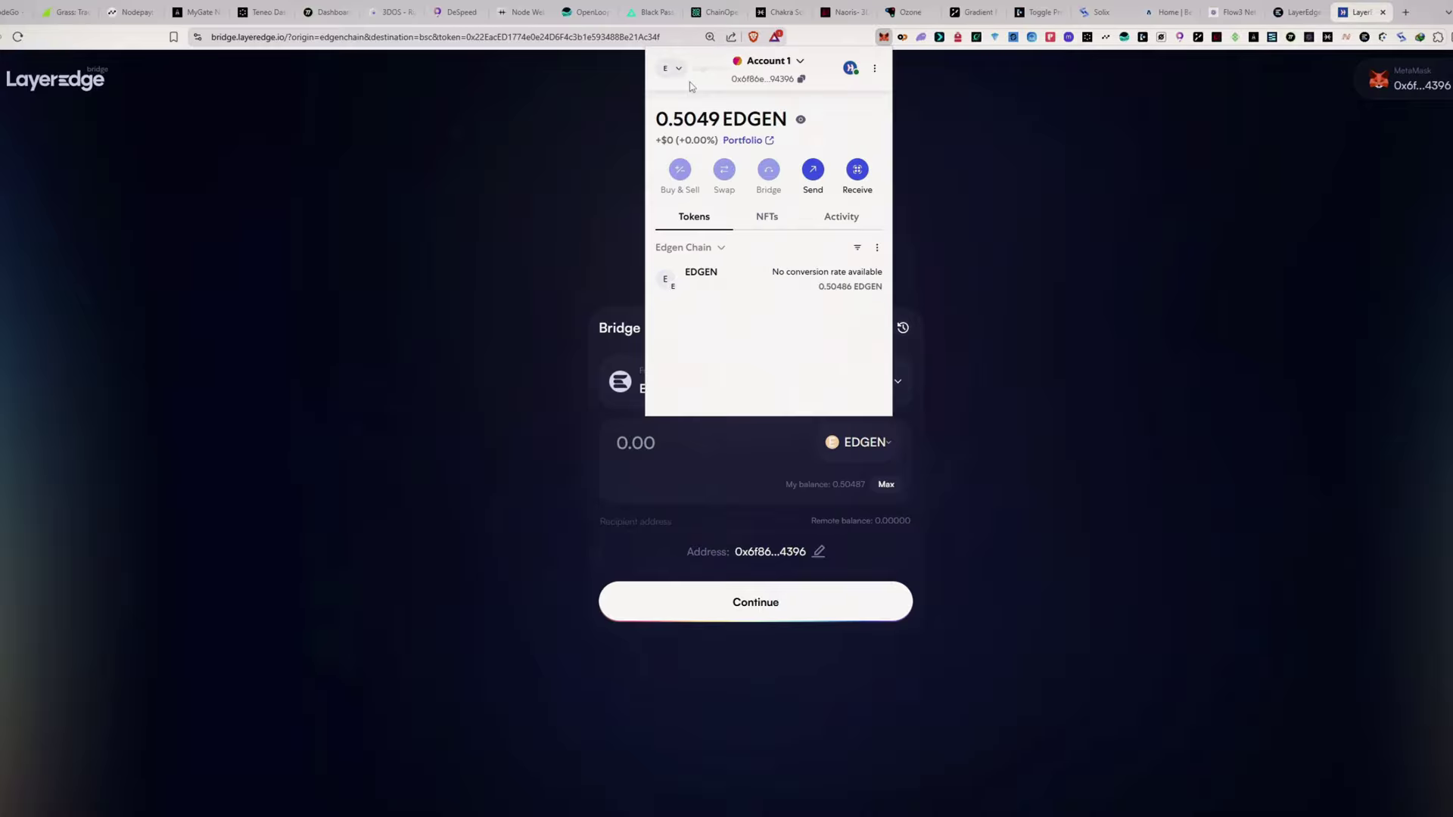
pyautogui.click(675, 72)
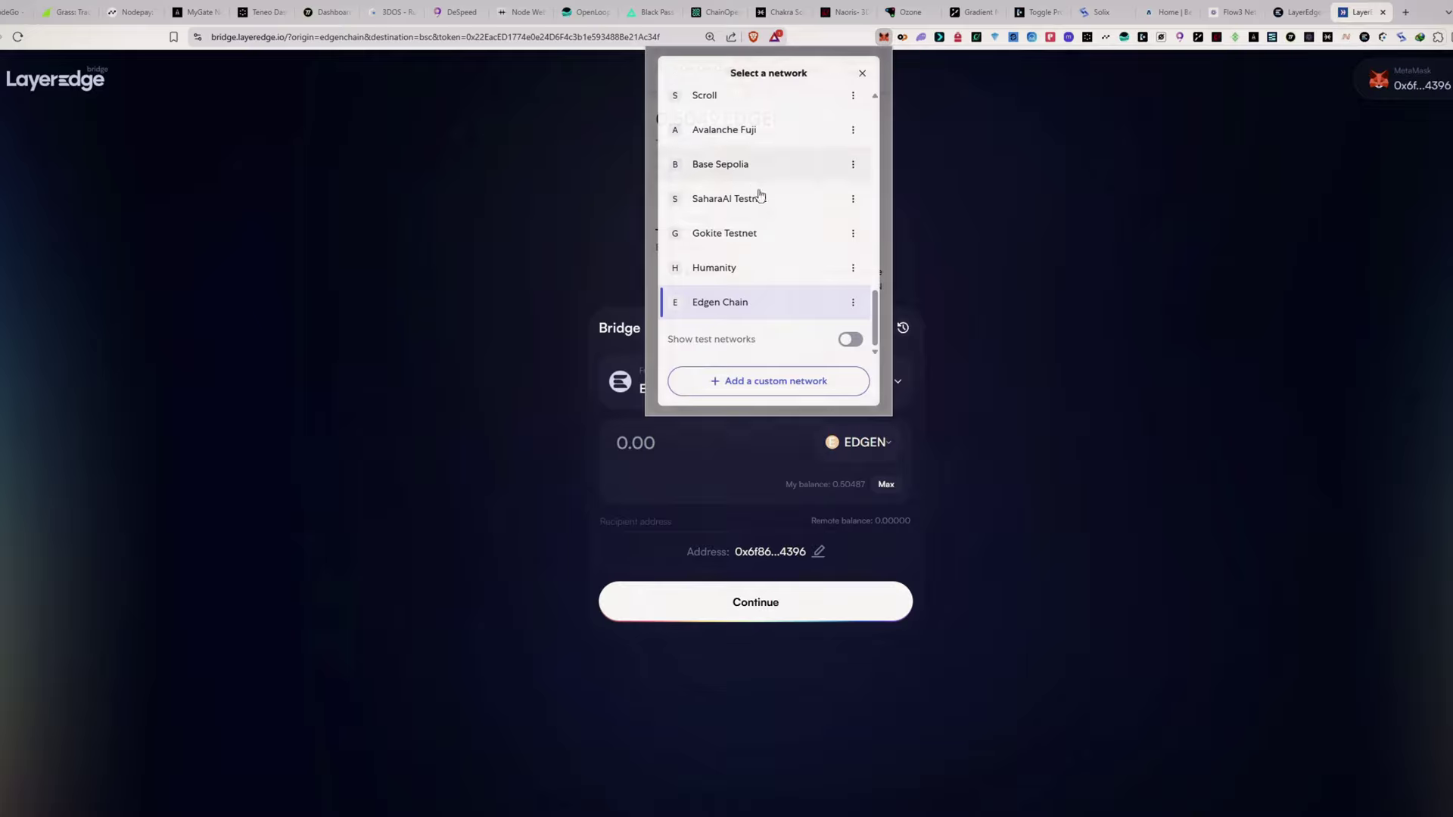
pyautogui.scroll(-5, 776, 238)
pyautogui.scroll(3, 788, 254)
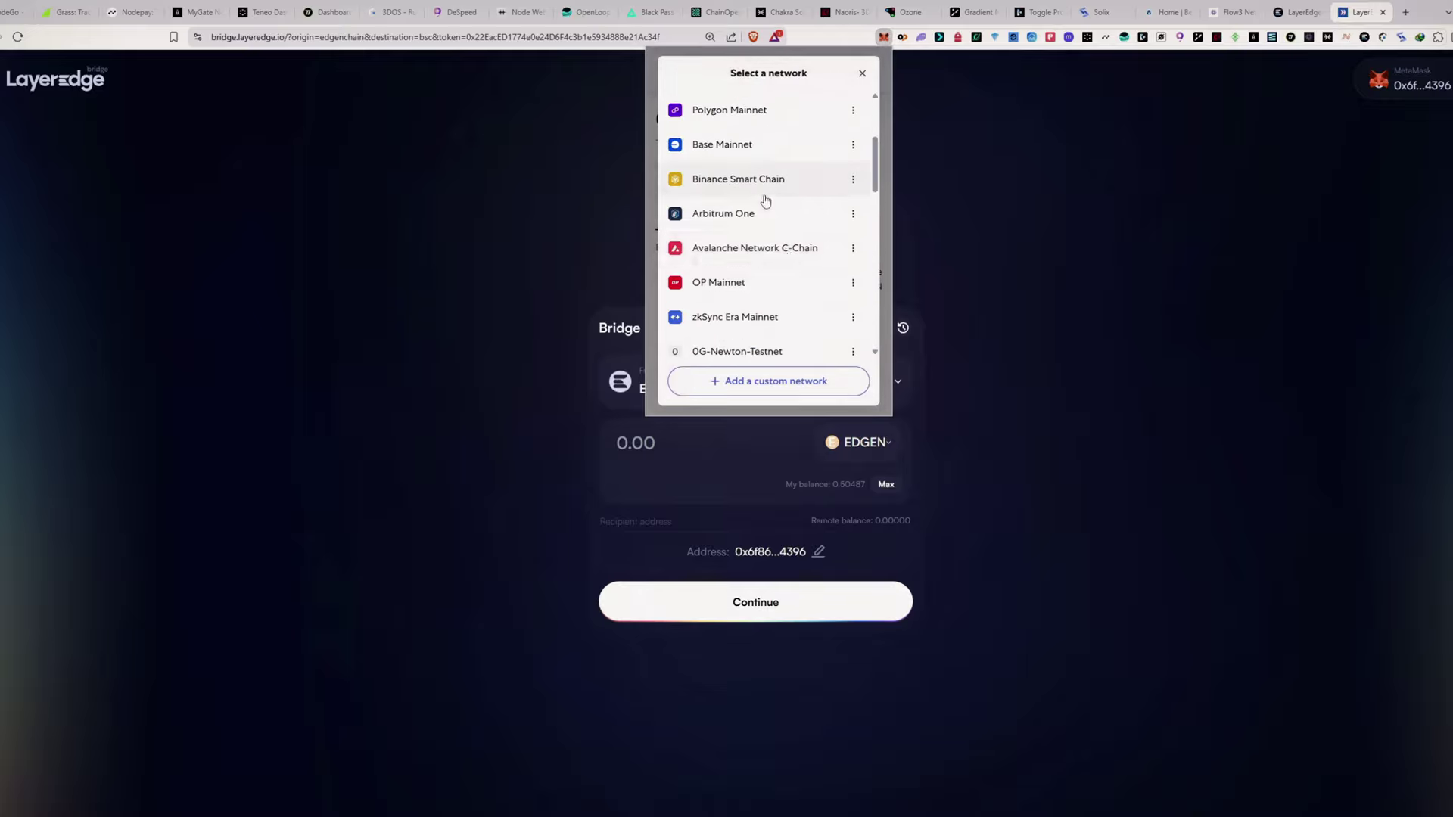
pyautogui.click(733, 190)
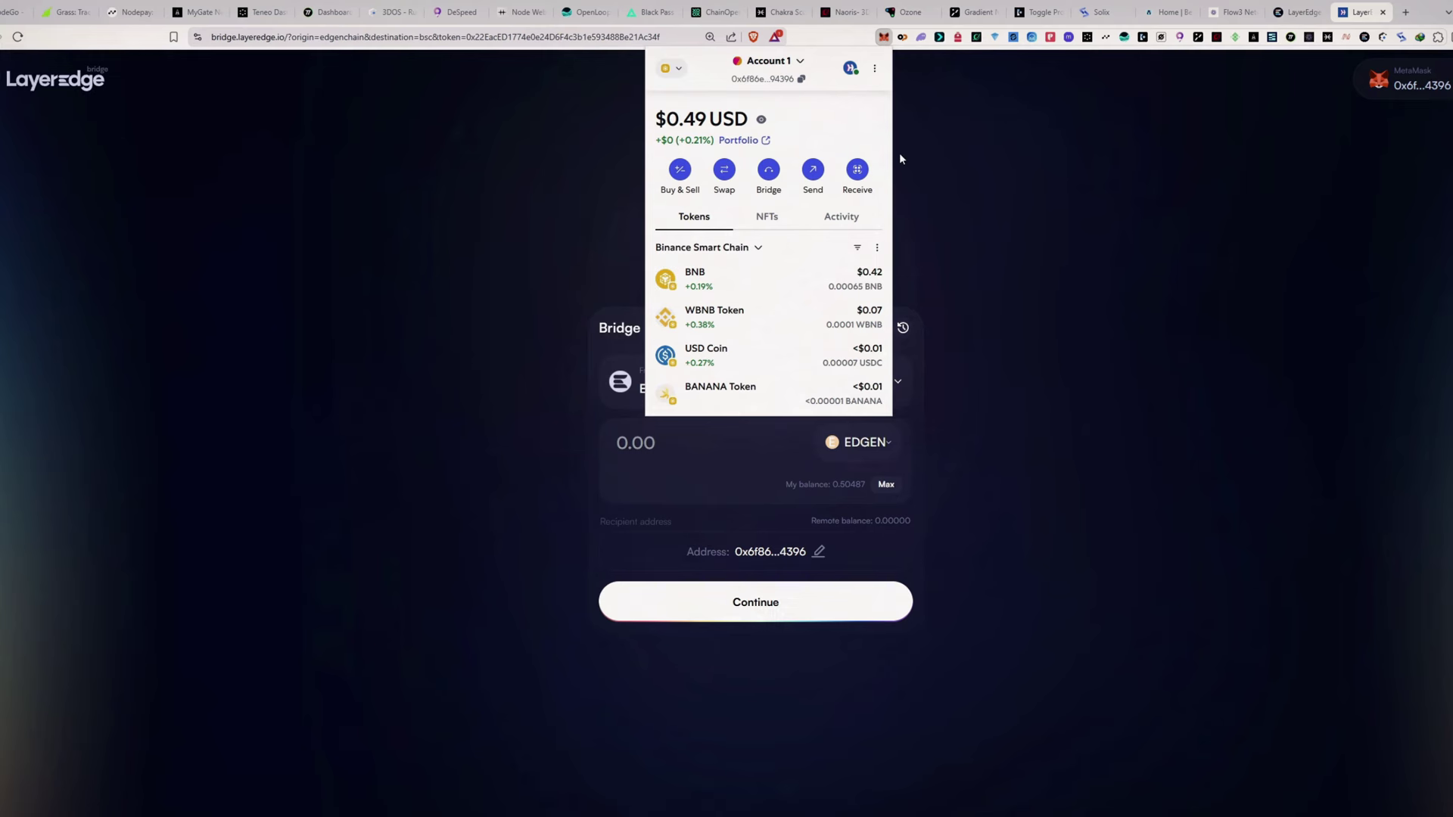
# - Start a custom token import in the wallet with Binance Smart Chain as its network
pyautogui.click(877, 248)
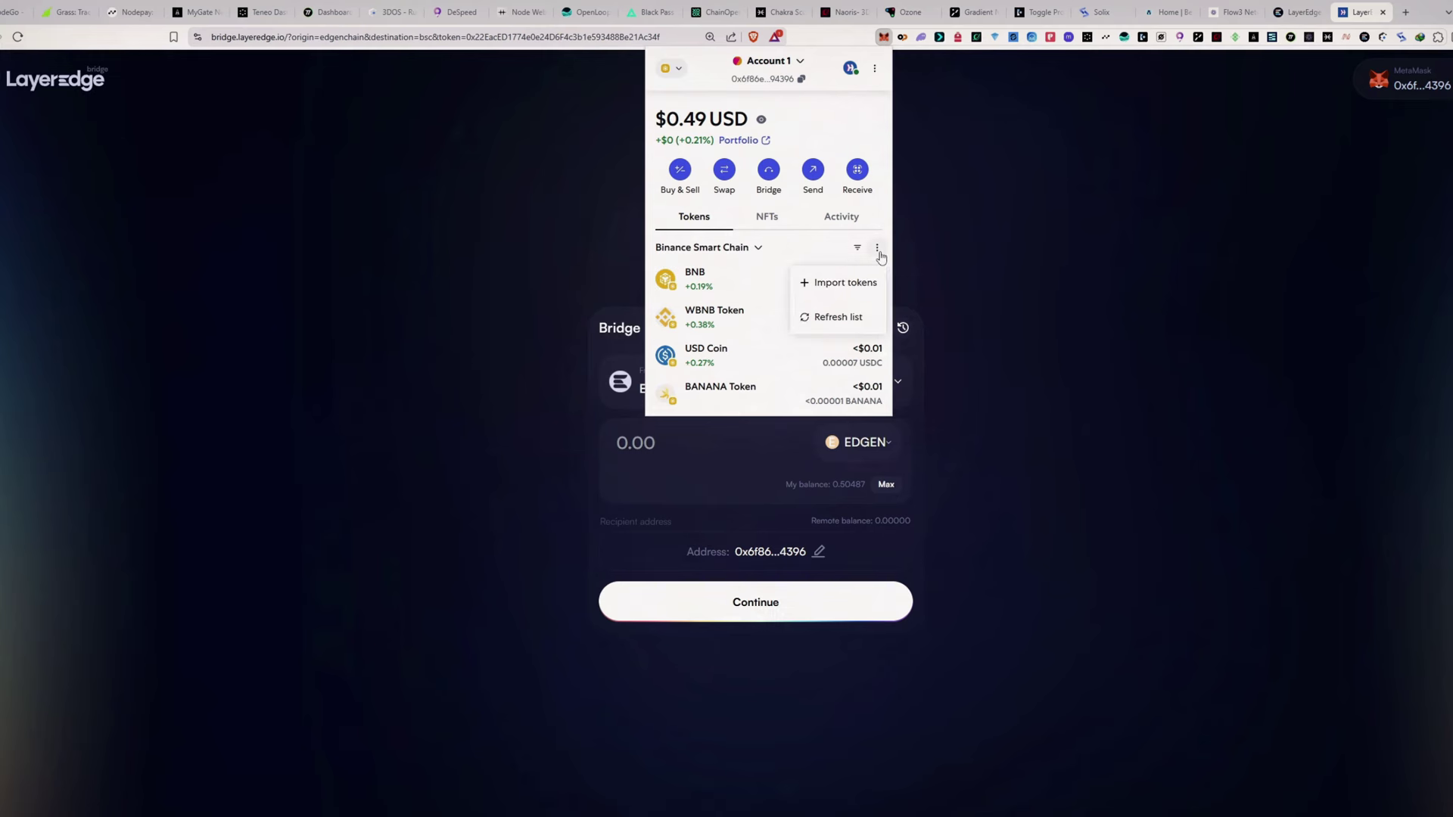
pyautogui.click(860, 293)
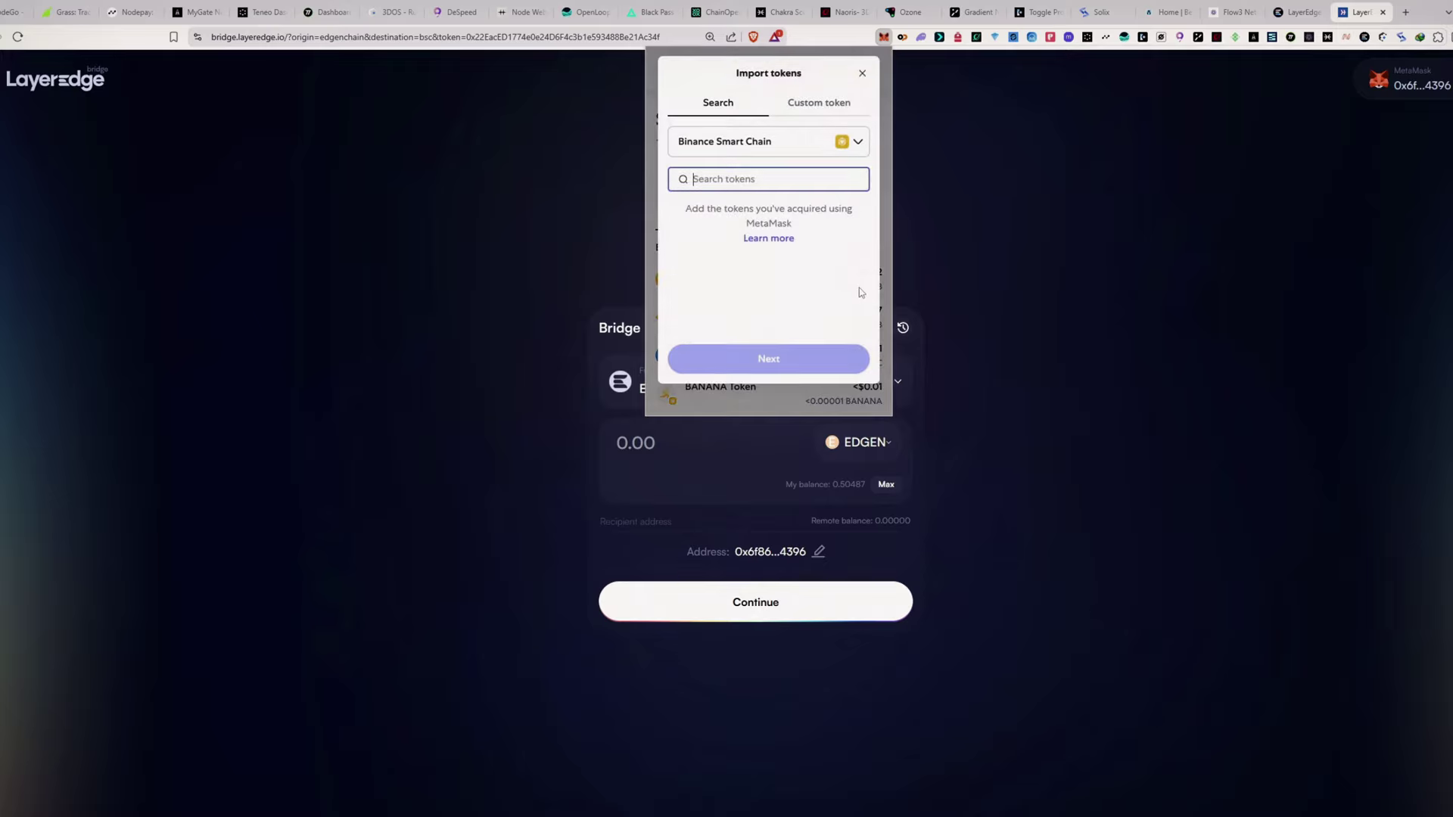
pyautogui.click(812, 105)
pyautogui.click(720, 112)
pyautogui.click(838, 111)
pyautogui.click(724, 230)
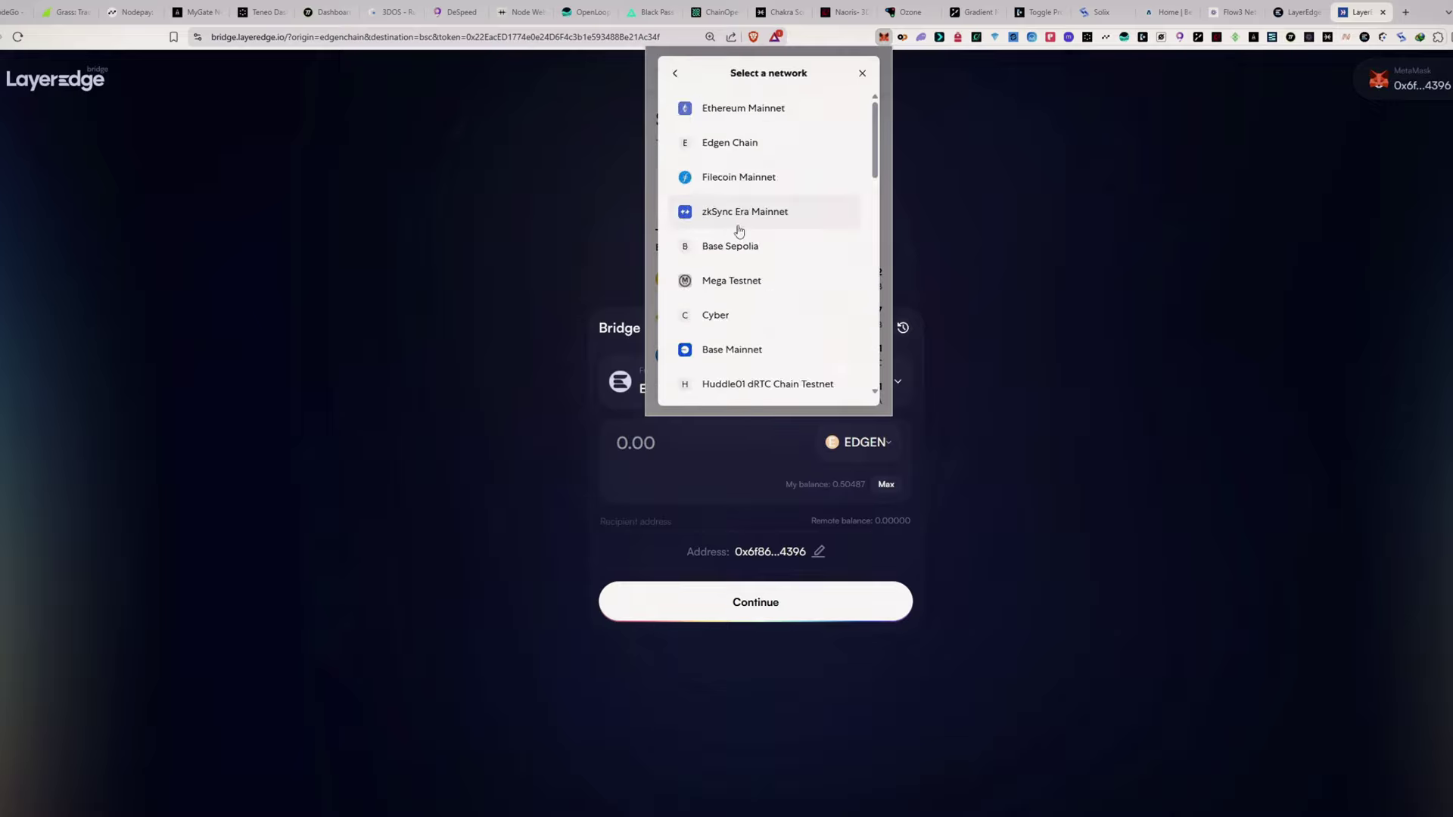
pyautogui.scroll(-2, 761, 269)
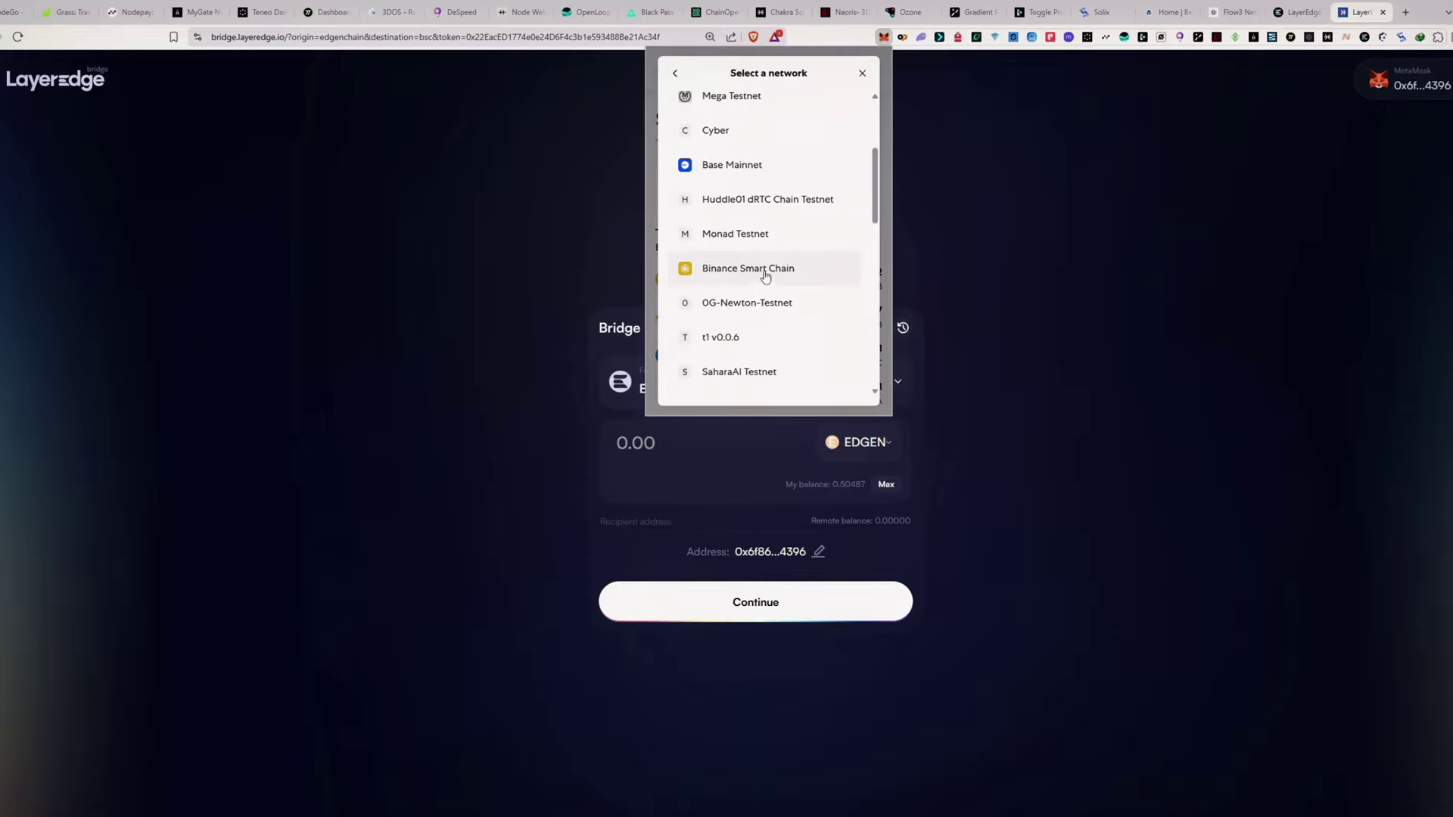
pyautogui.click(765, 275)
# - Paste the EDGEN token contract address and import the LayerEdge token into the wallet
pyautogui.click(739, 295)
pyautogui.hotkey('ctrl', 'v')
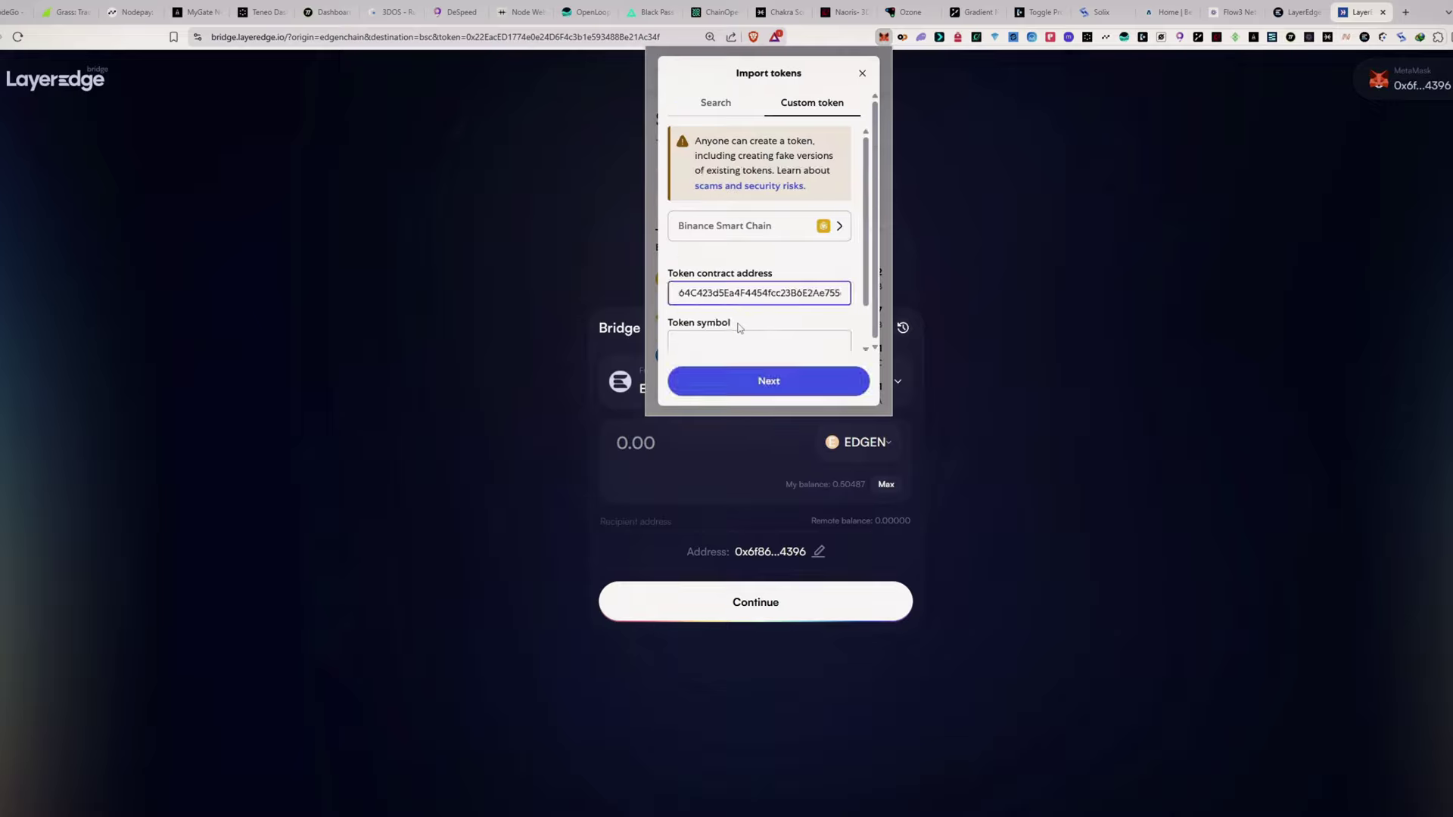
pyautogui.scroll(-1, 760, 333)
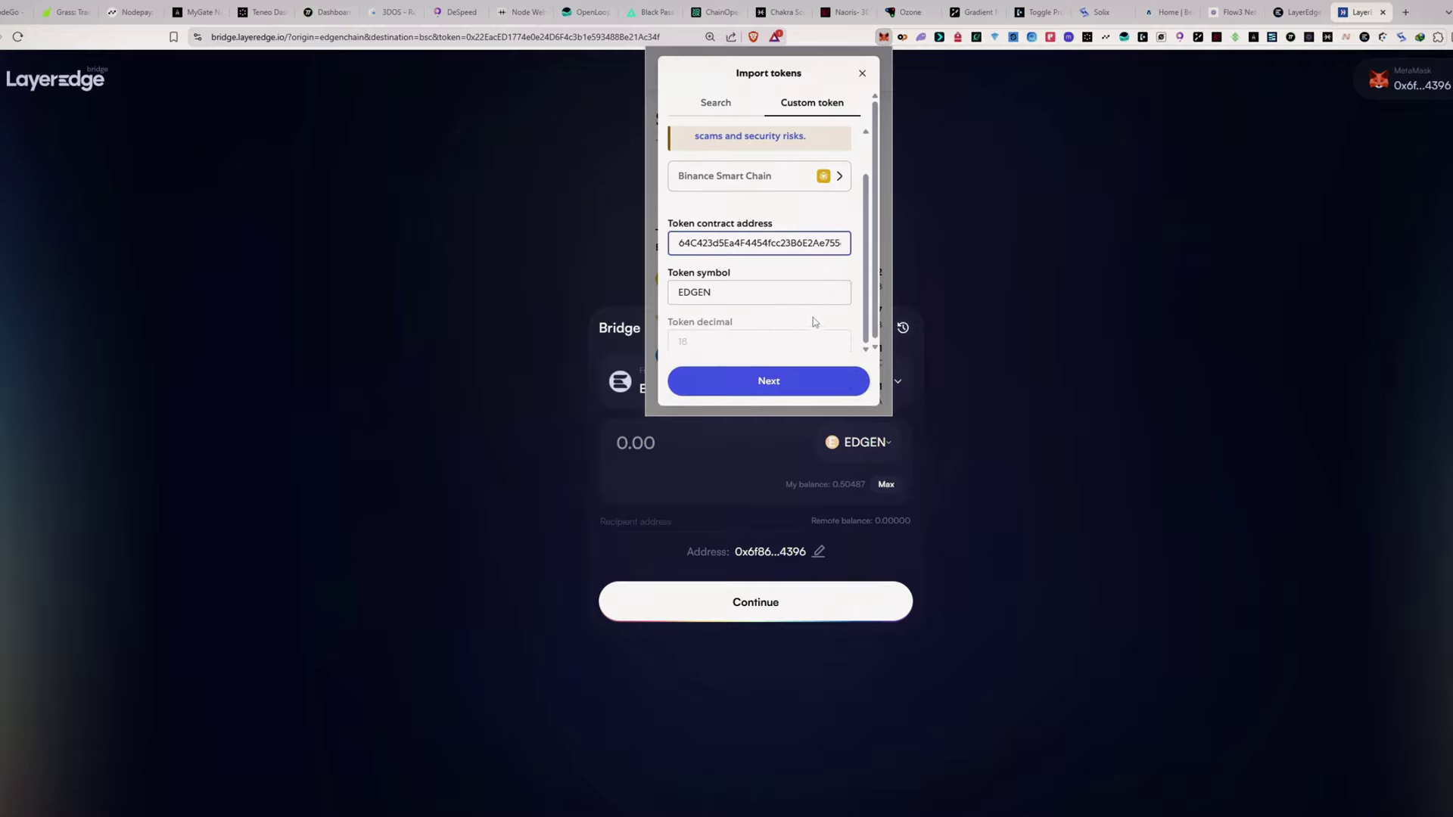
pyautogui.click(781, 388)
pyautogui.click(782, 392)
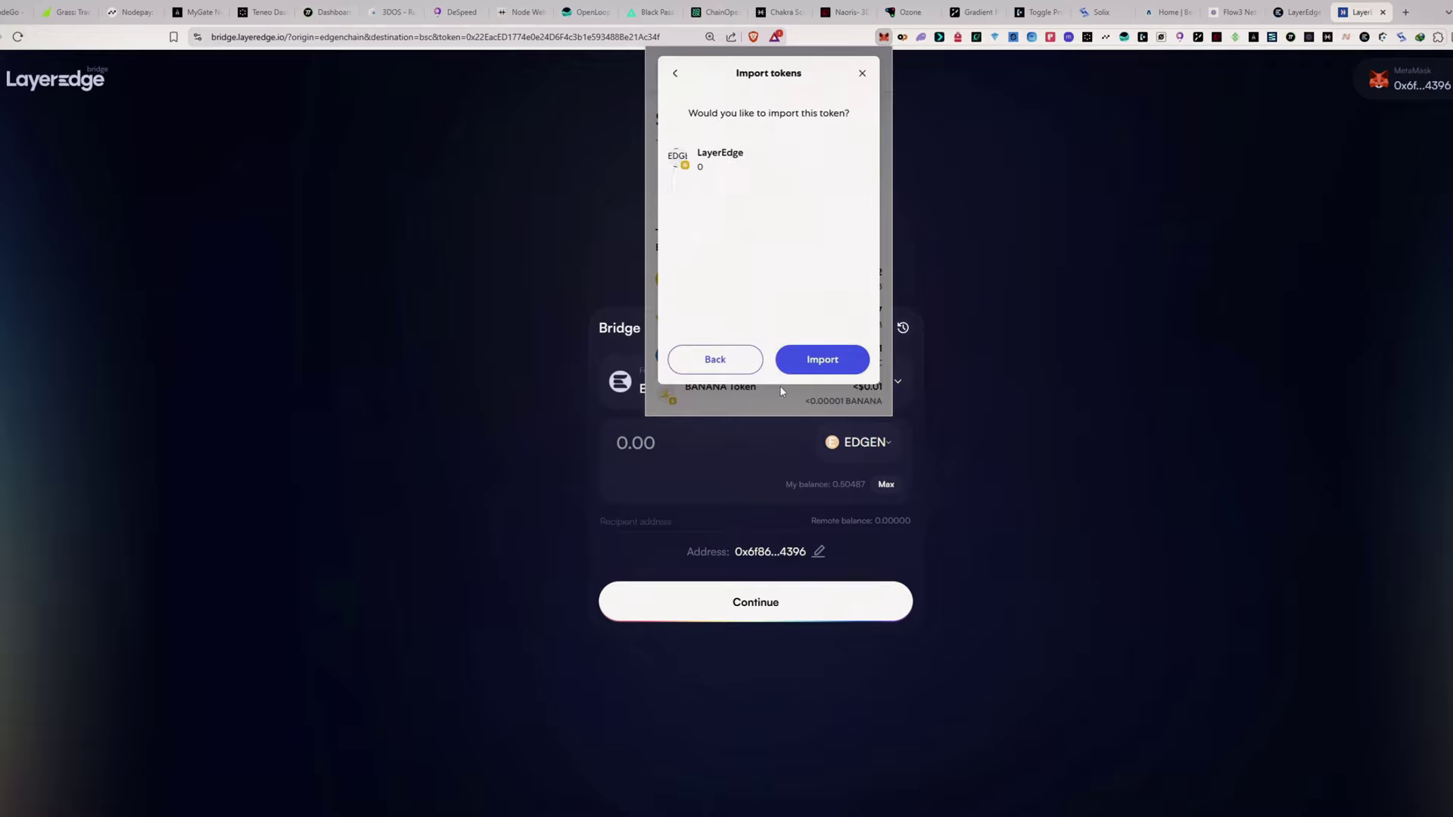
pyautogui.click(823, 358)
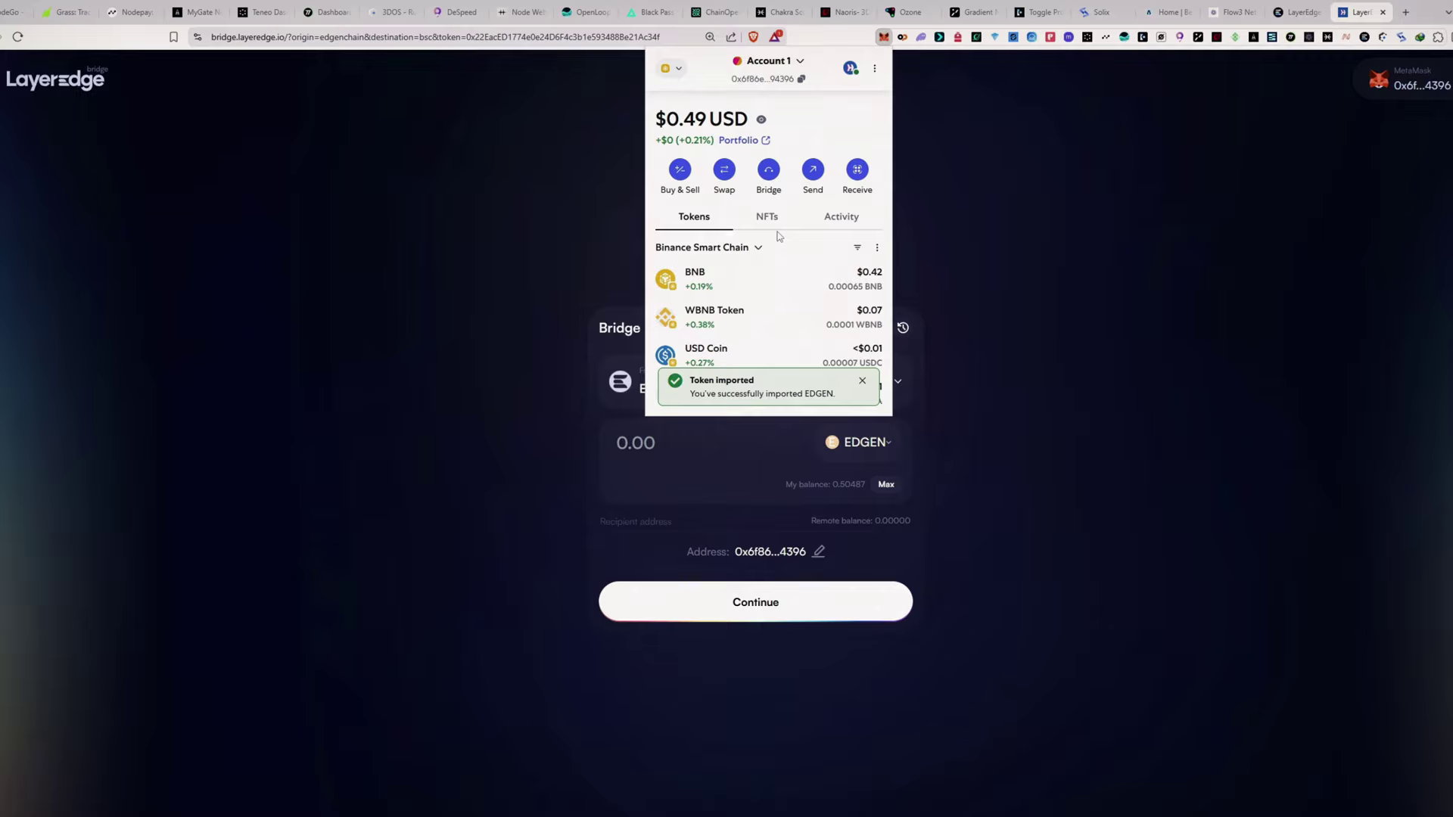
# - Refresh the wallet's token list and check the EDGEN balance on Binance Smart Chain
pyautogui.click(878, 250)
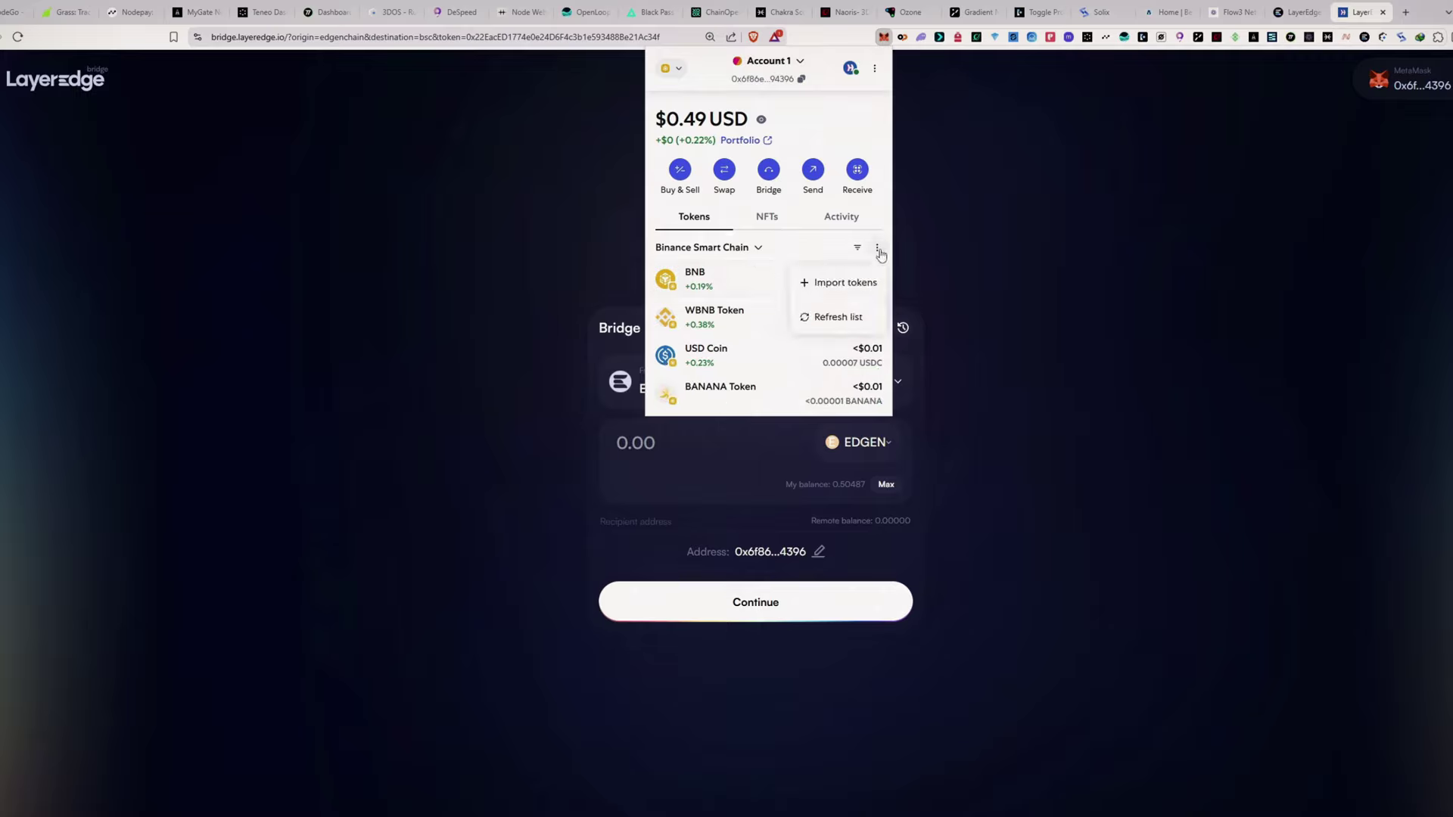
pyautogui.click(842, 318)
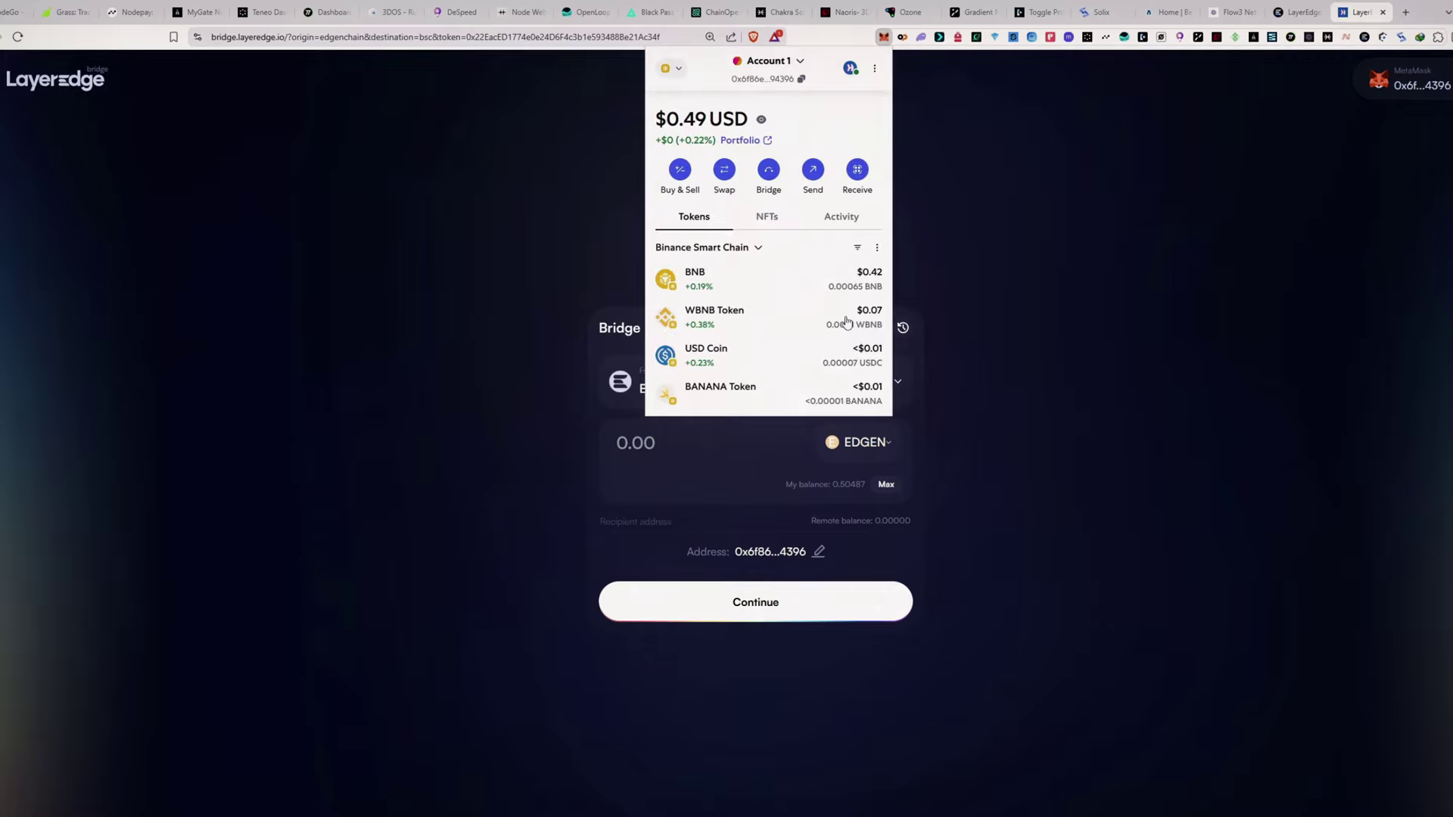
pyautogui.scroll(-5, 769, 314)
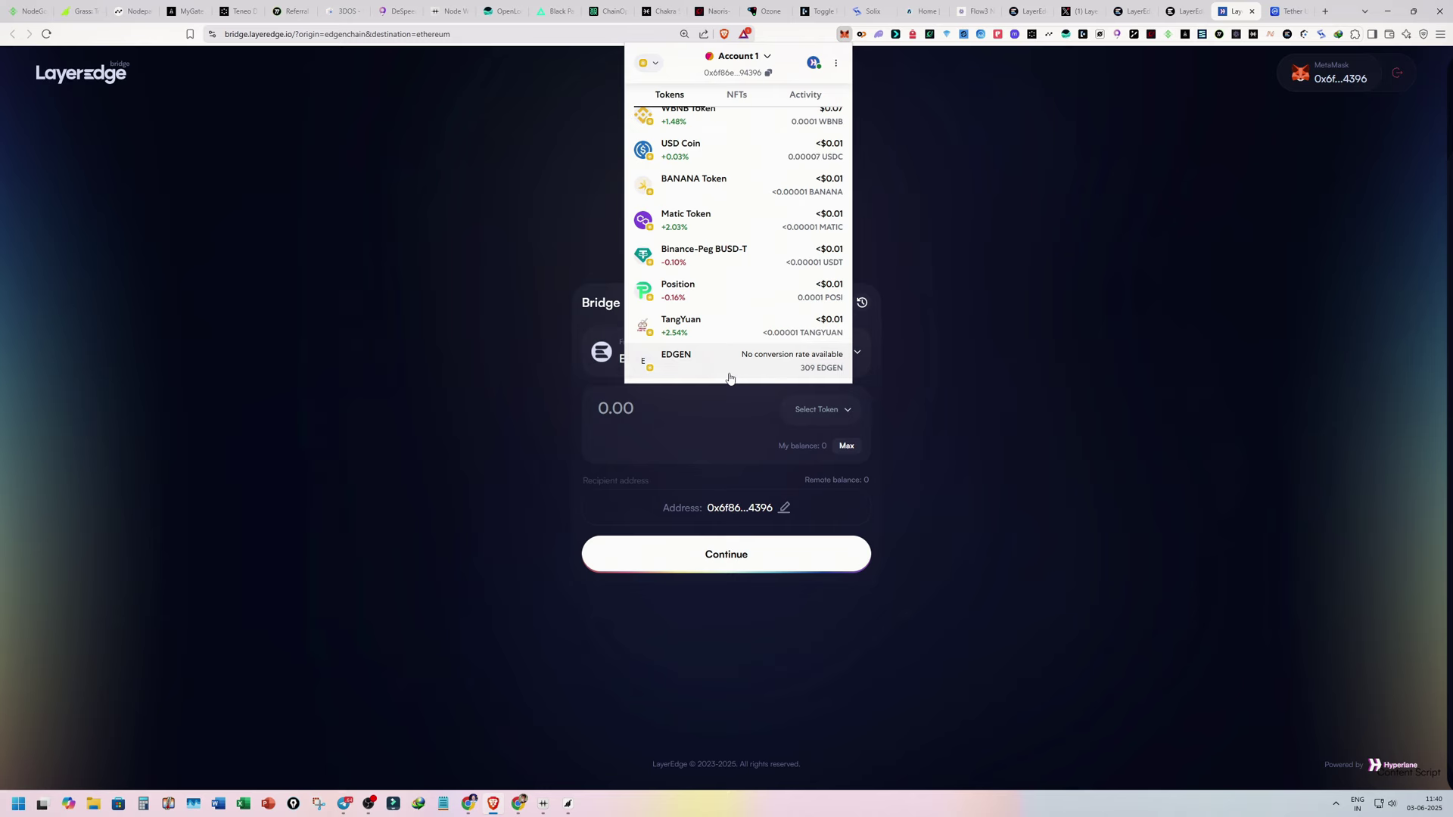
pyautogui.click(911, 316)
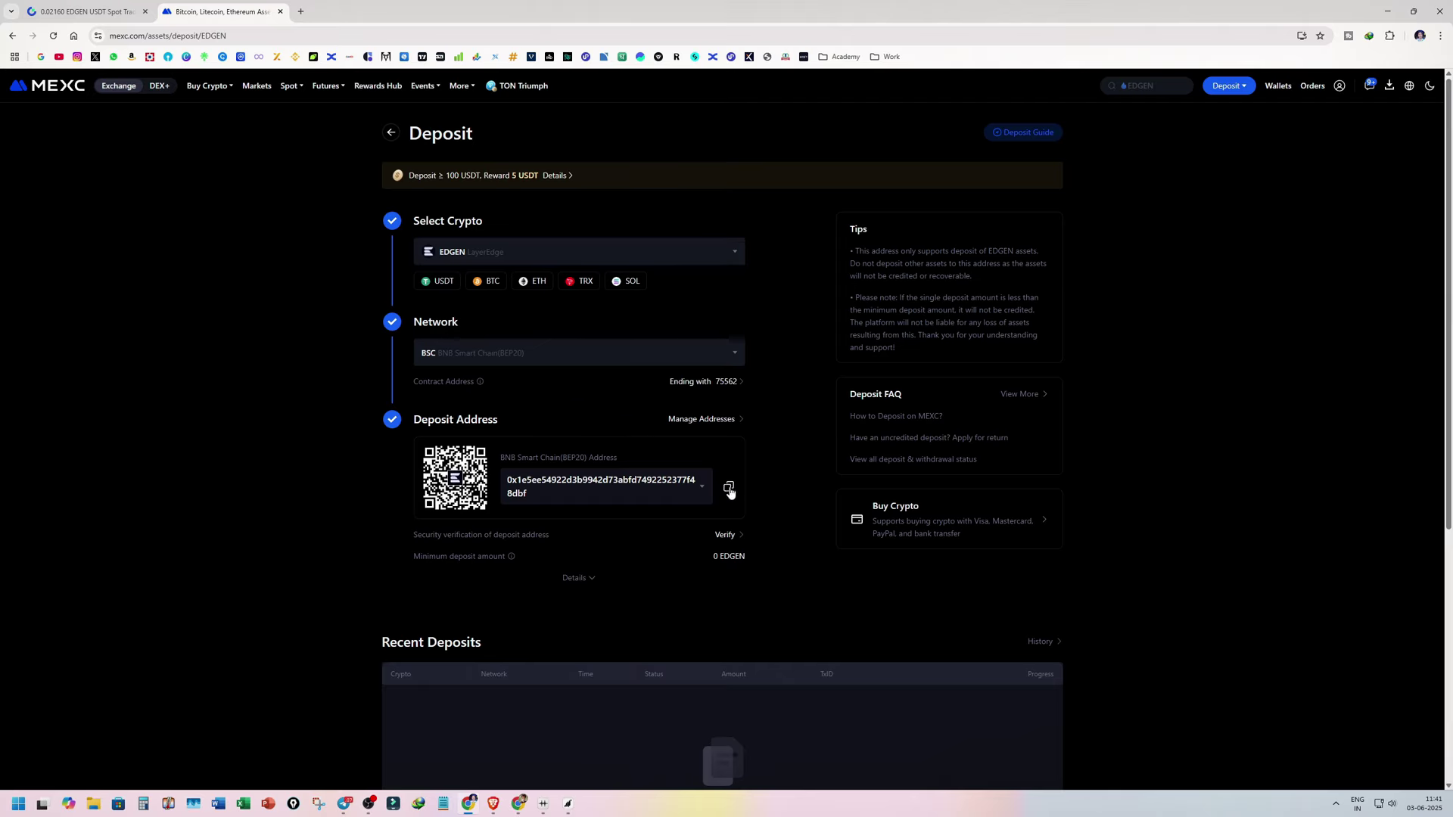
# - Copy the BSC deposit address for EDGEN from MEXC and enter it as the recipient of an EDGEN transfer in MetaMask
pyautogui.click(728, 487)
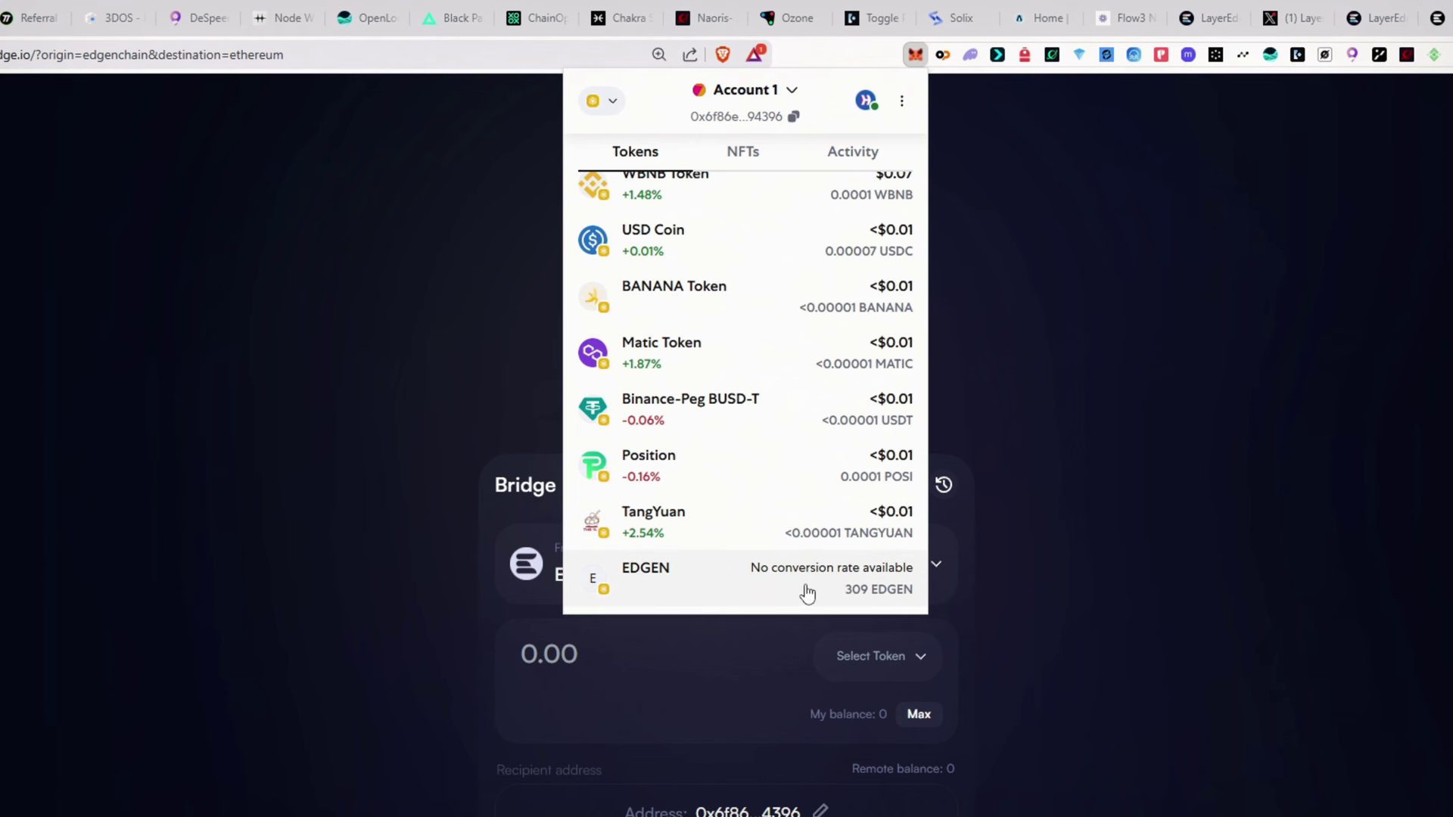
pyautogui.click(796, 594)
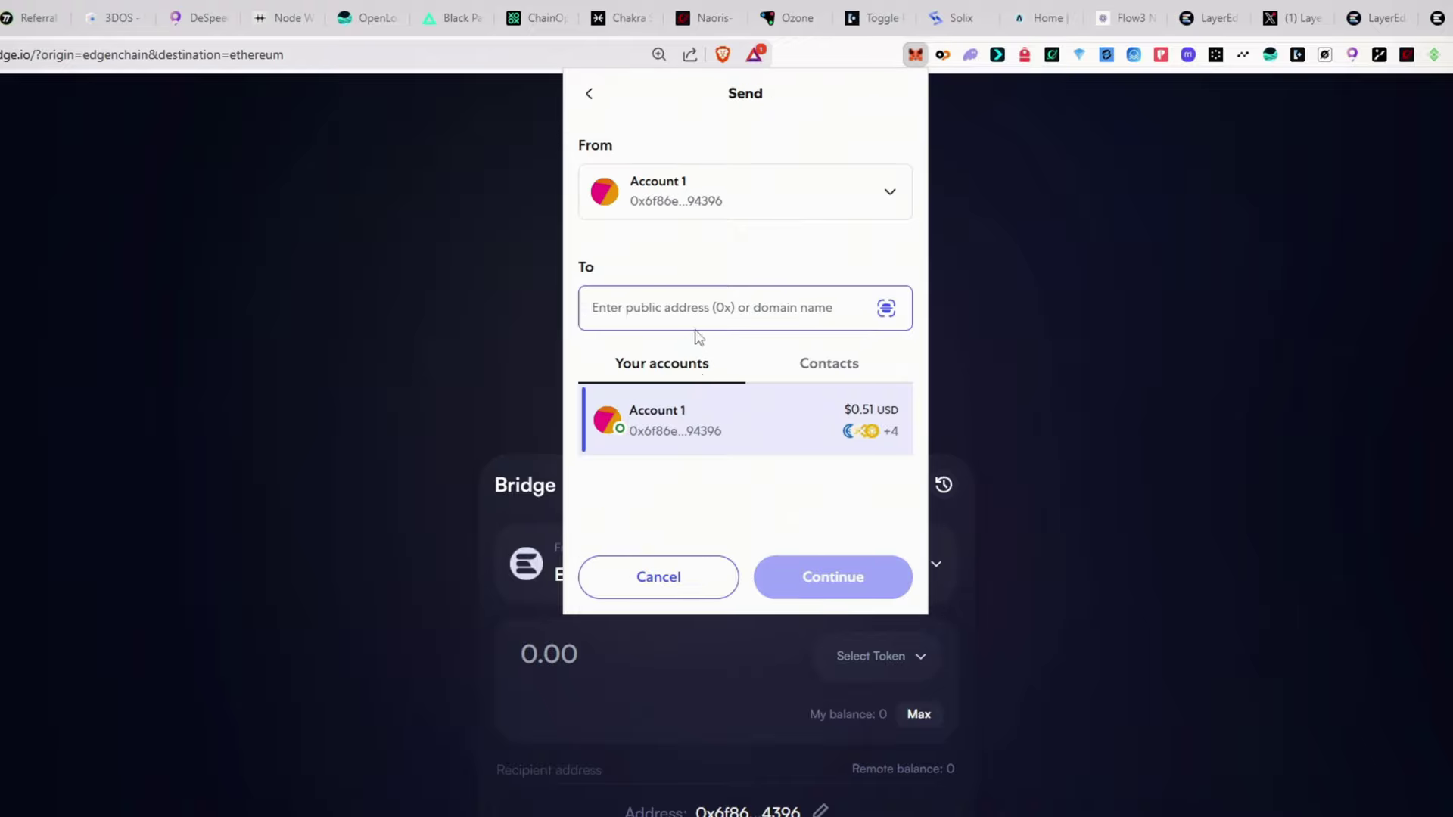
pyautogui.hotkey('ctrl', 'v')
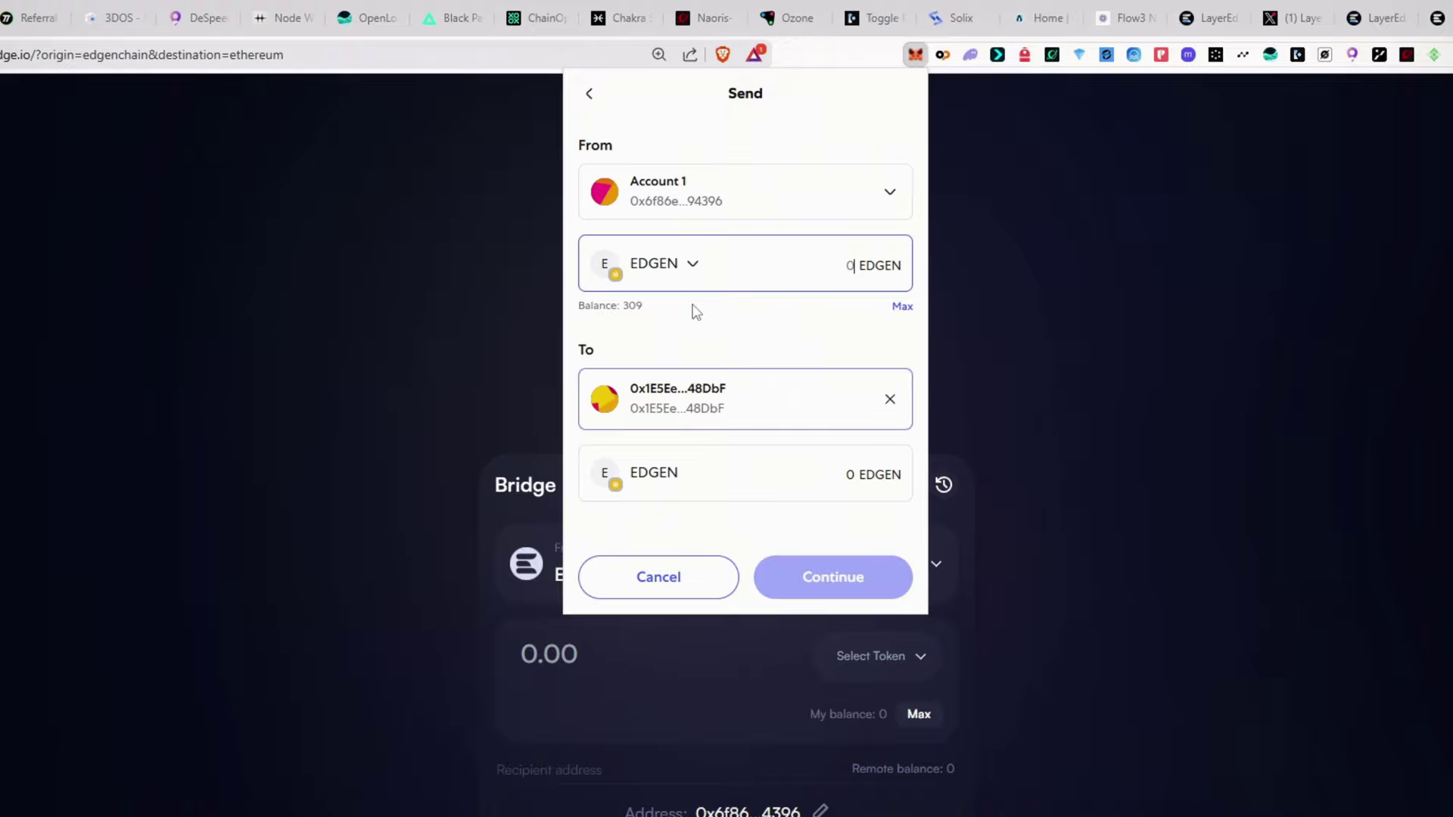
# - Set the transfer amount to the maximum of 309 EDGEN and confirm the transaction
pyautogui.click(903, 307)
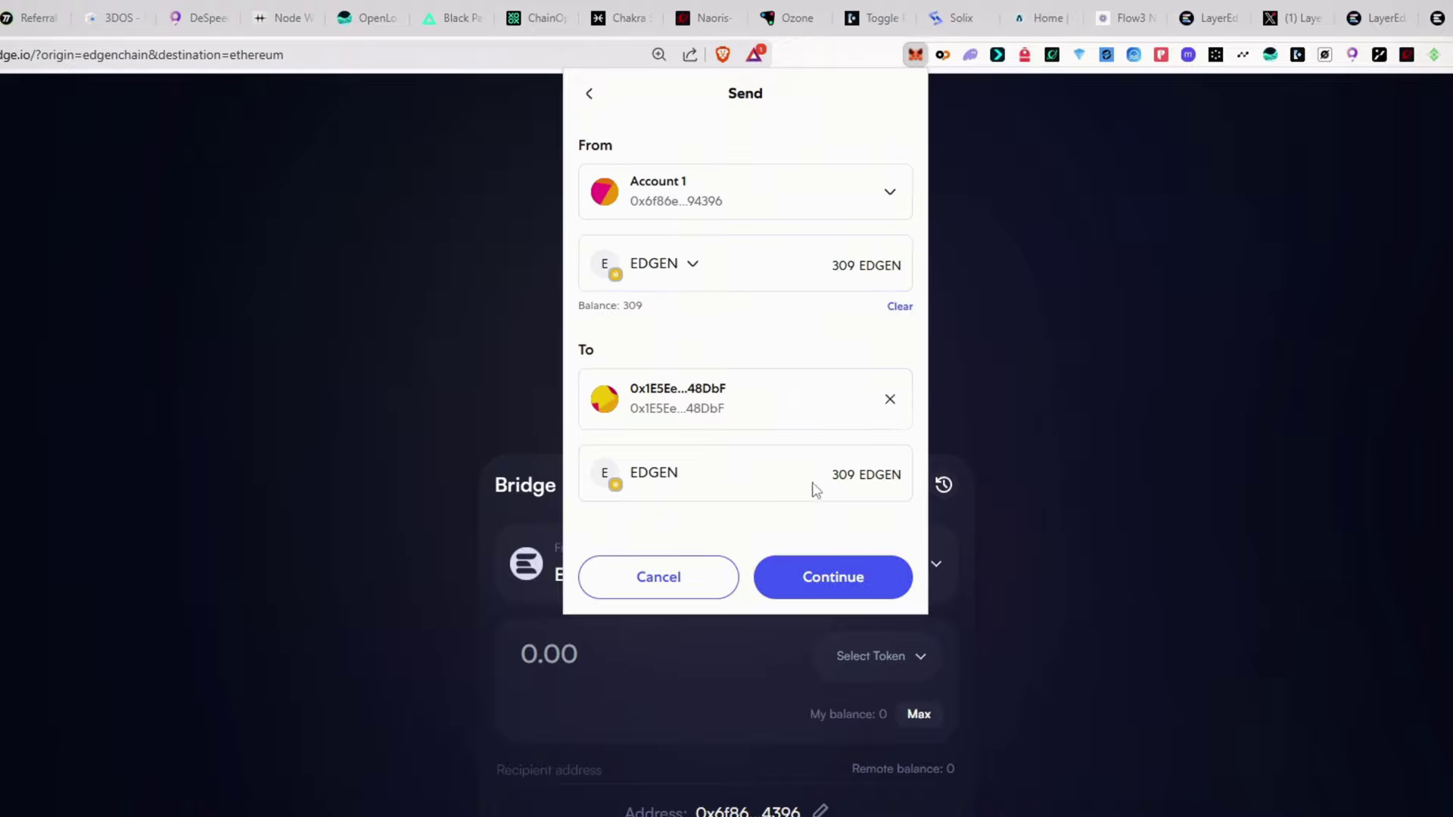
pyautogui.click(866, 577)
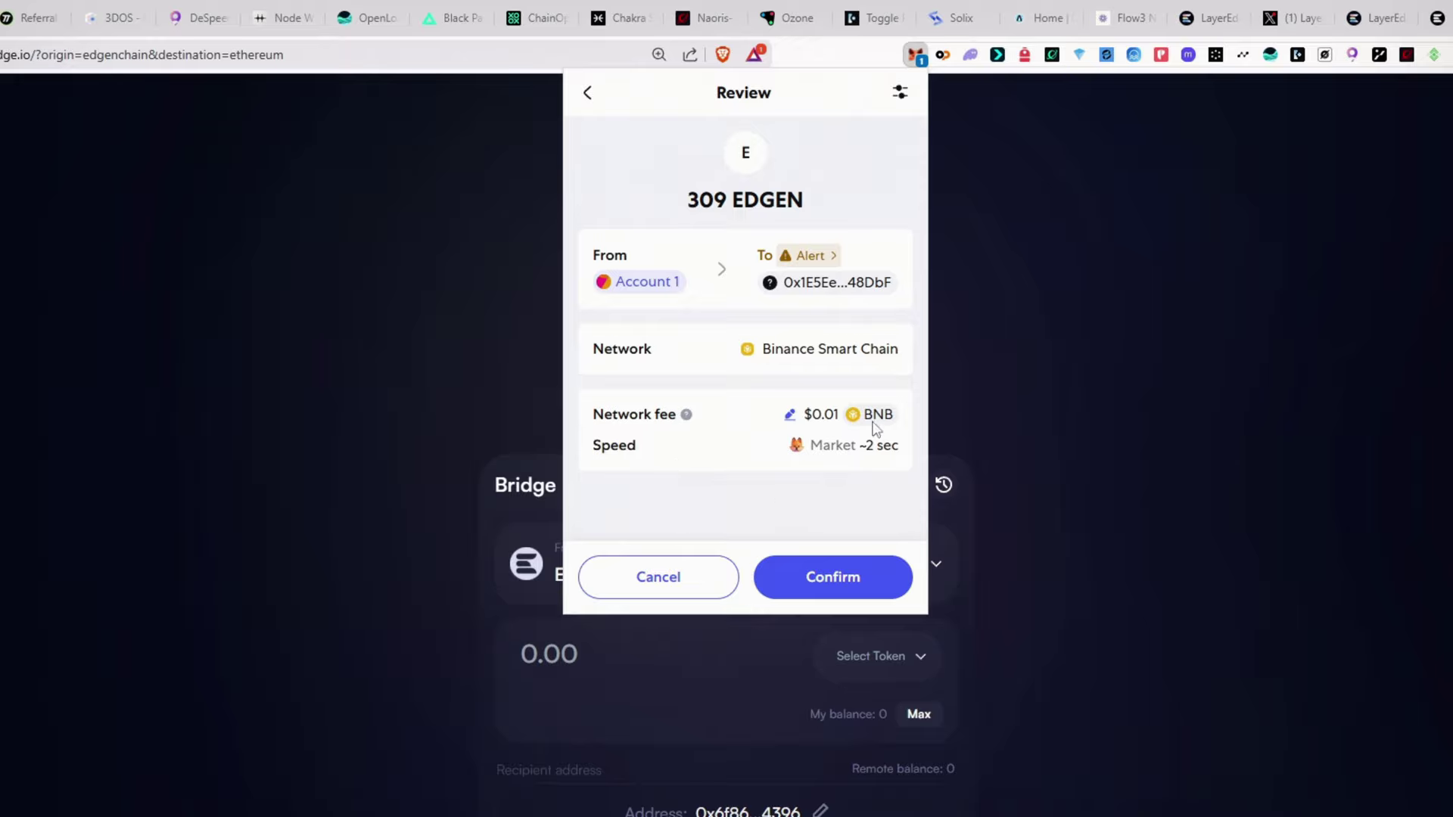
pyautogui.click(831, 577)
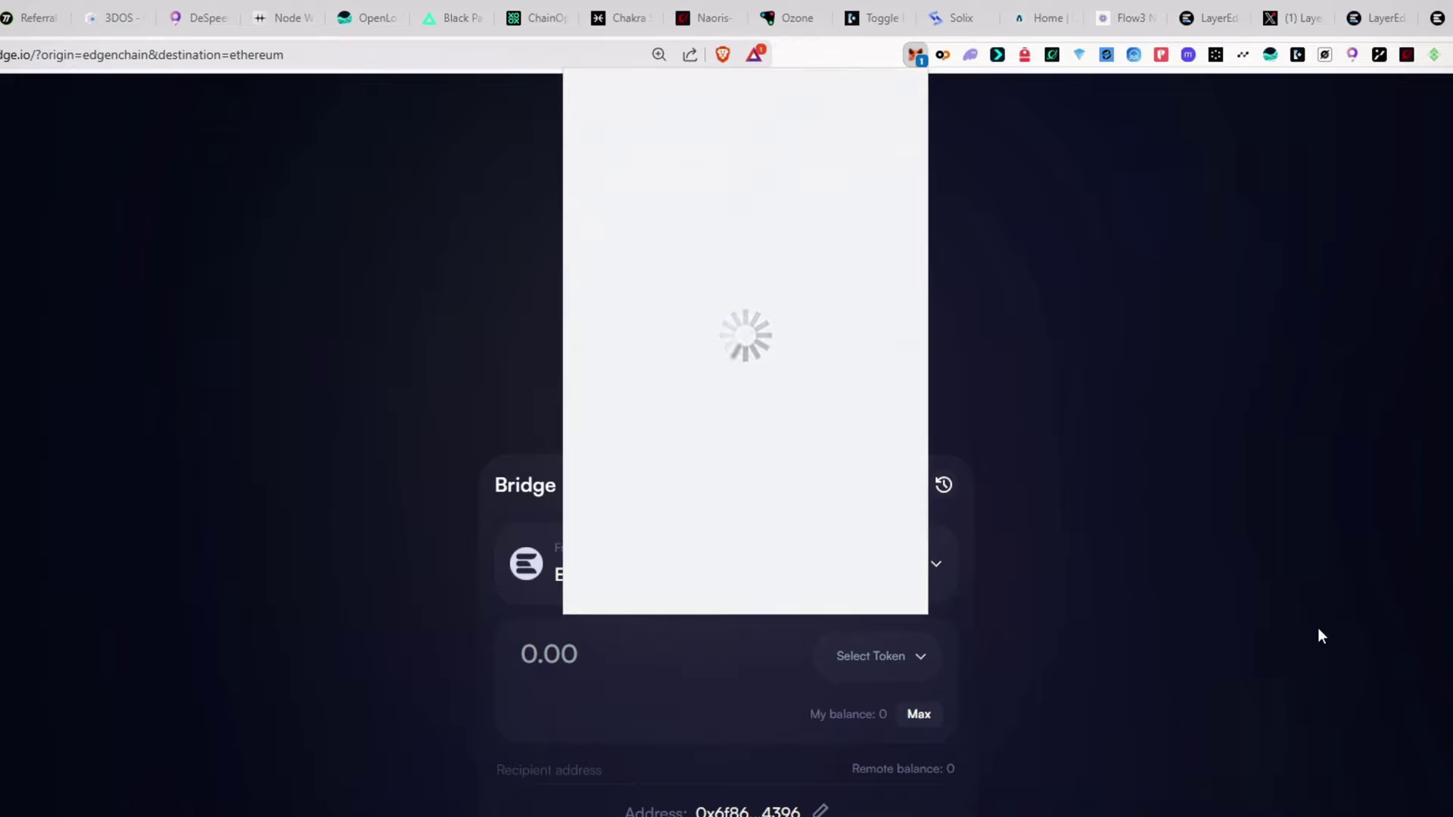
# - Check the EDGEN deposit under Recent Transactions in the MEXC assets overview
pyautogui.moveTo(637, 274); pyautogui.dragTo(856, 276)
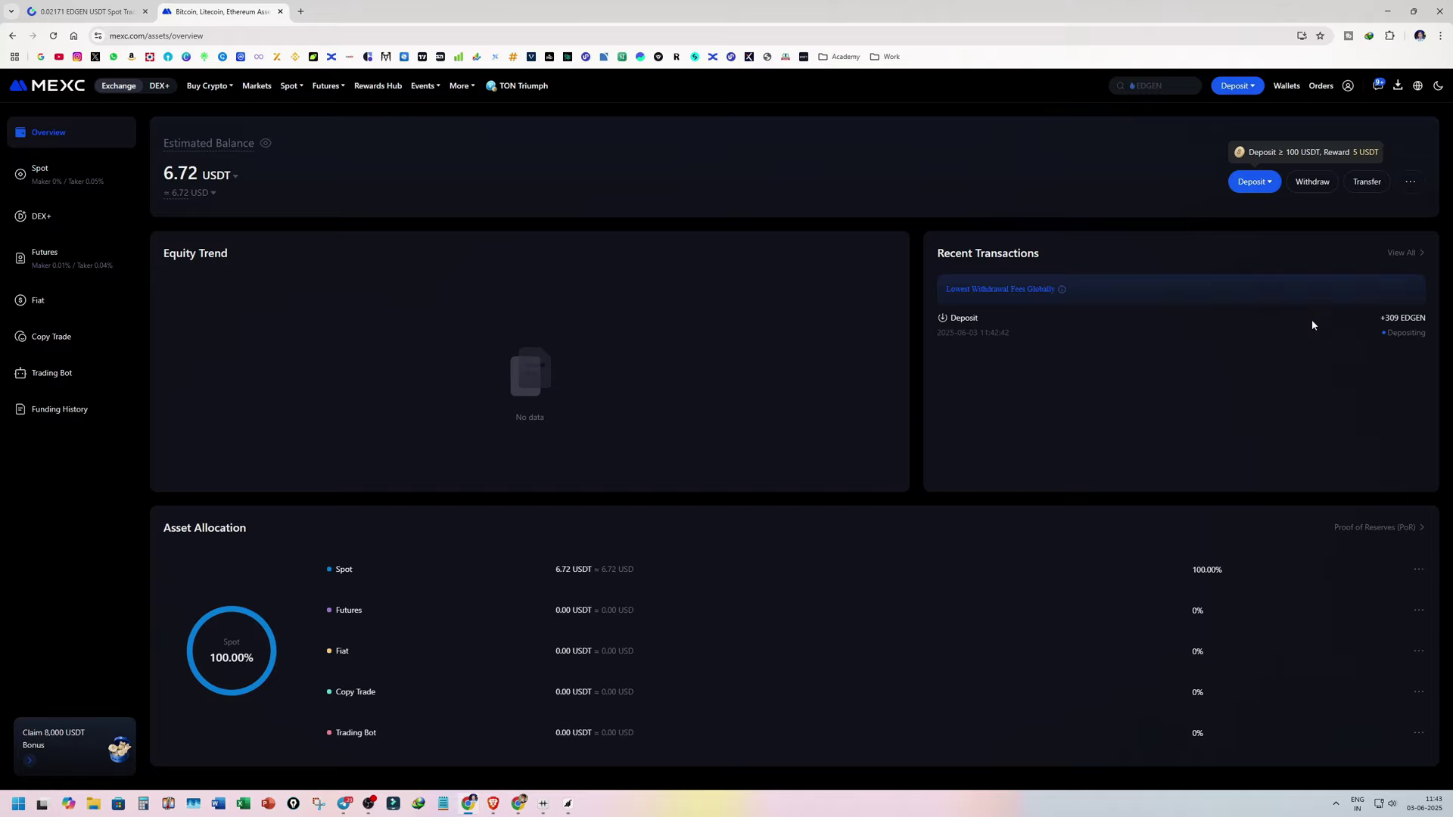
pyautogui.moveTo(1384, 322); pyautogui.dragTo(1400, 323)
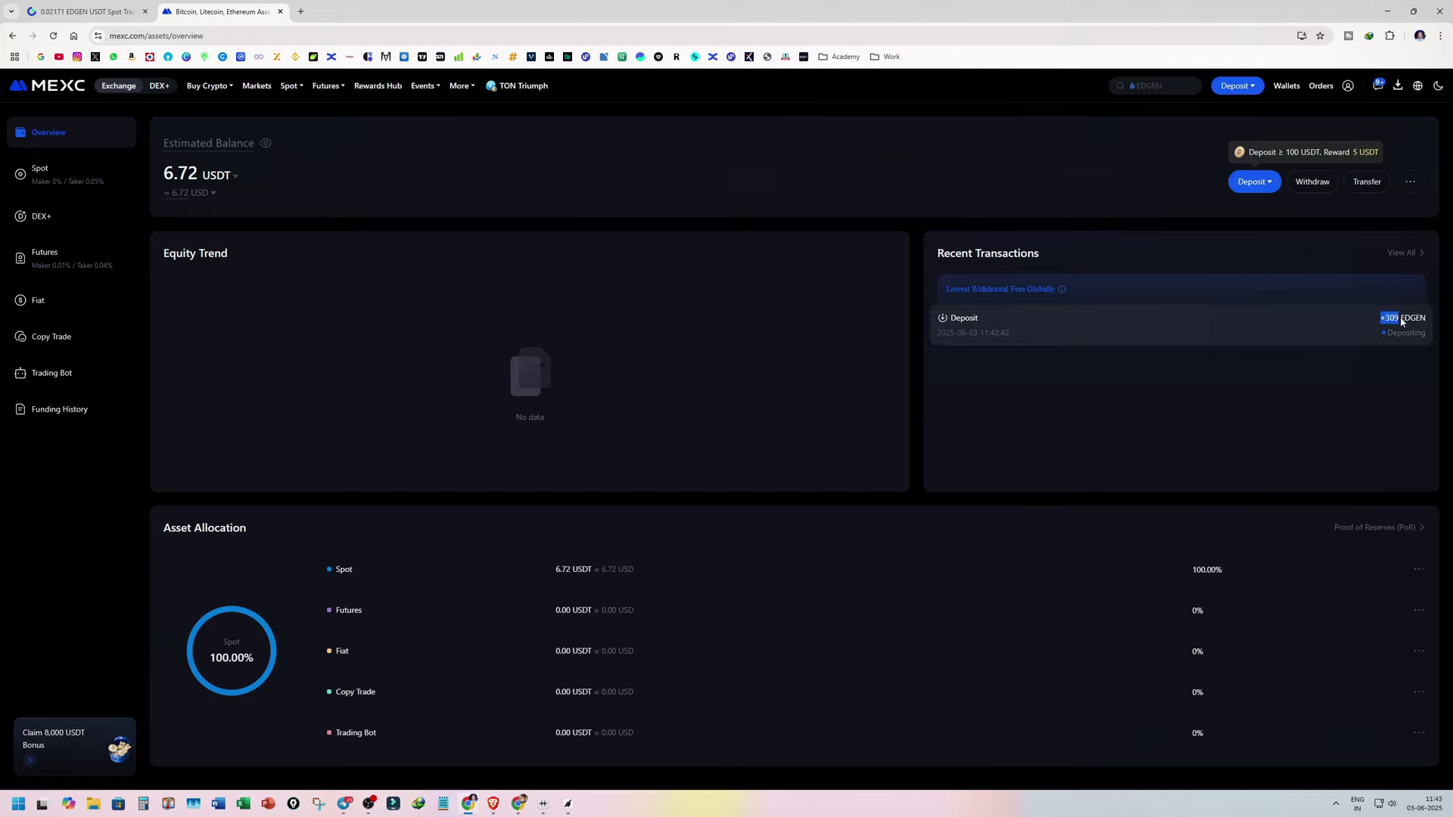
pyautogui.click(1312, 350)
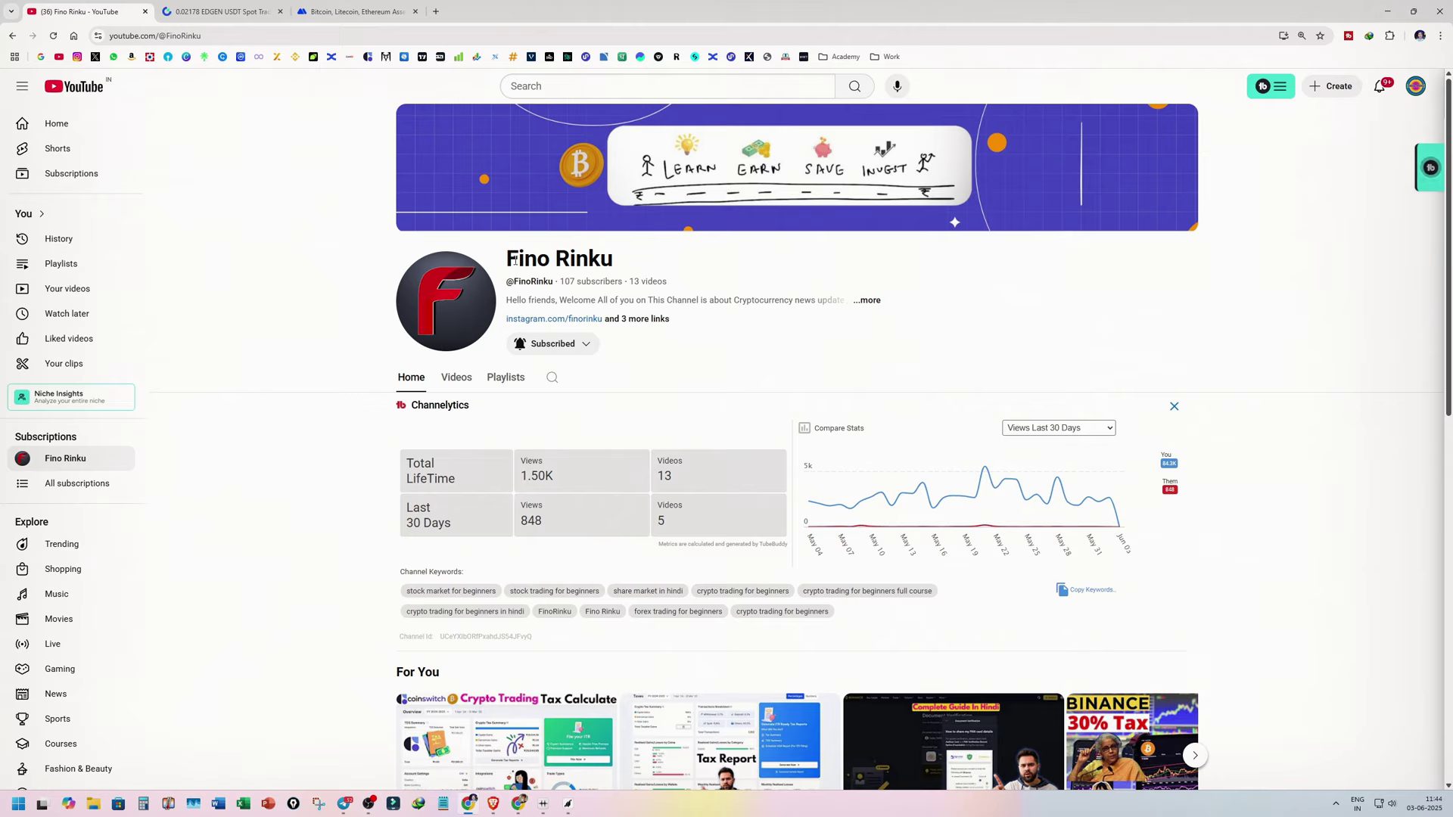
pyautogui.moveTo(498, 262); pyautogui.dragTo(631, 263)
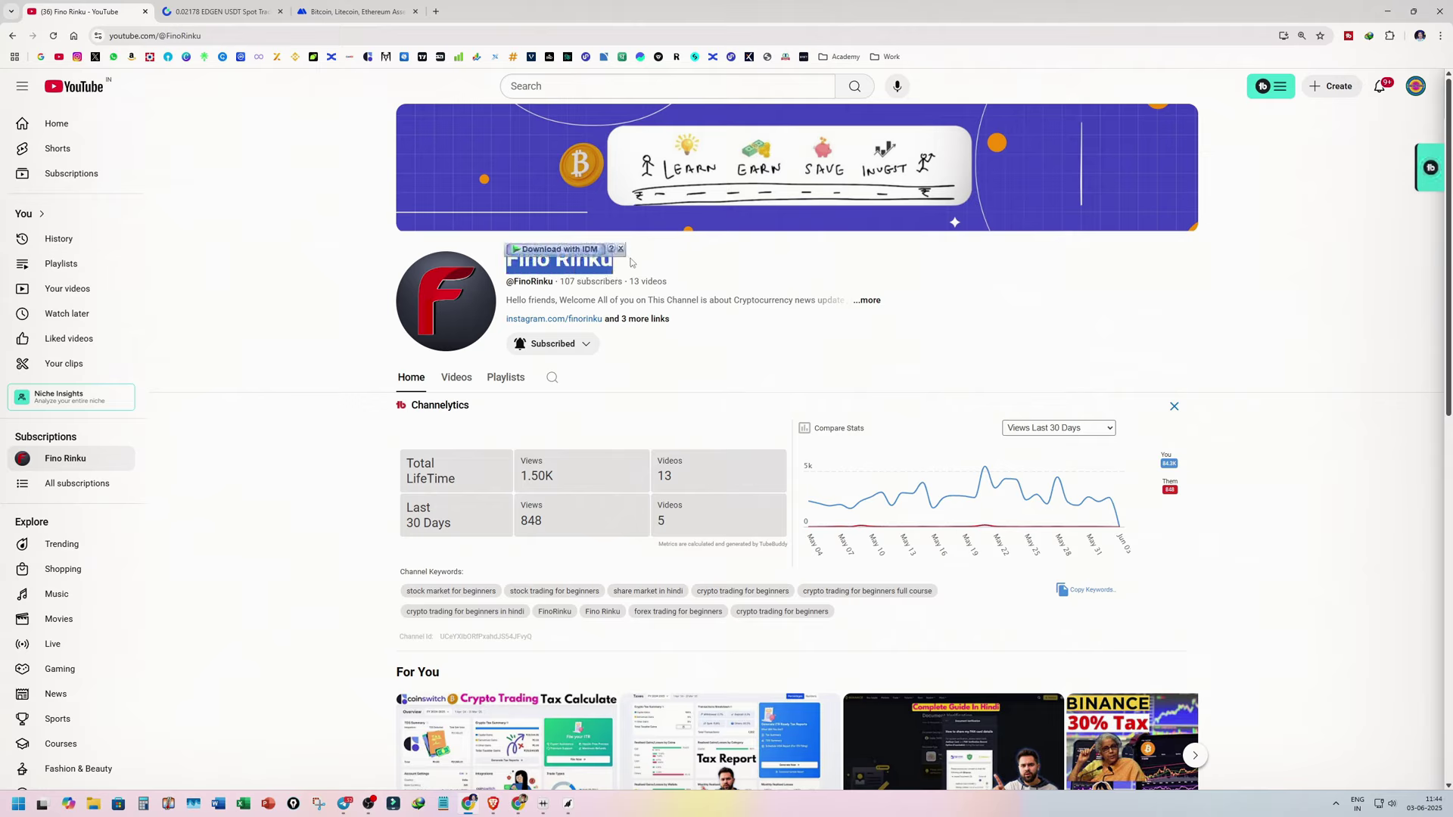
pyautogui.click(631, 262)
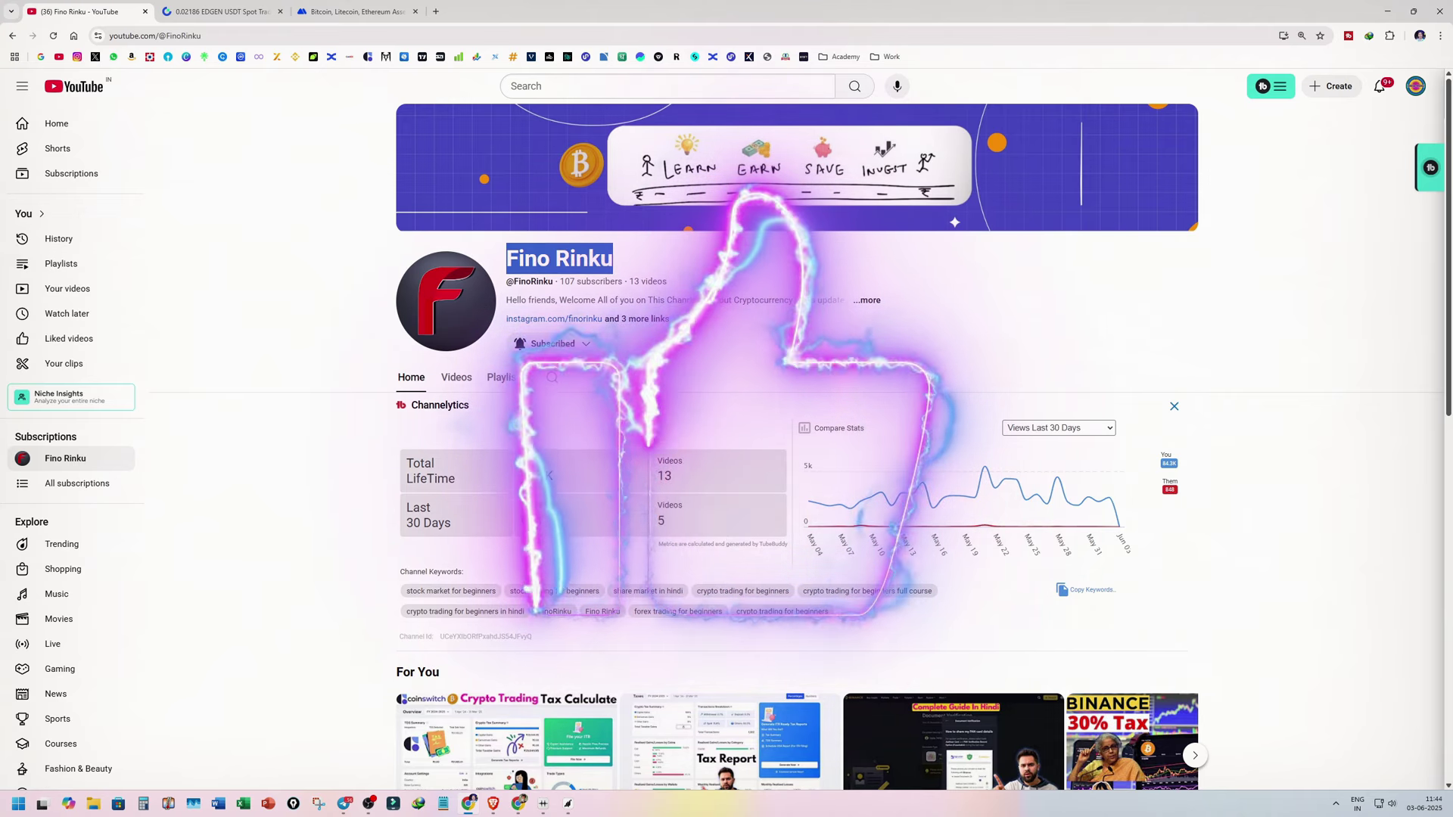
pyautogui.click(599, 272)
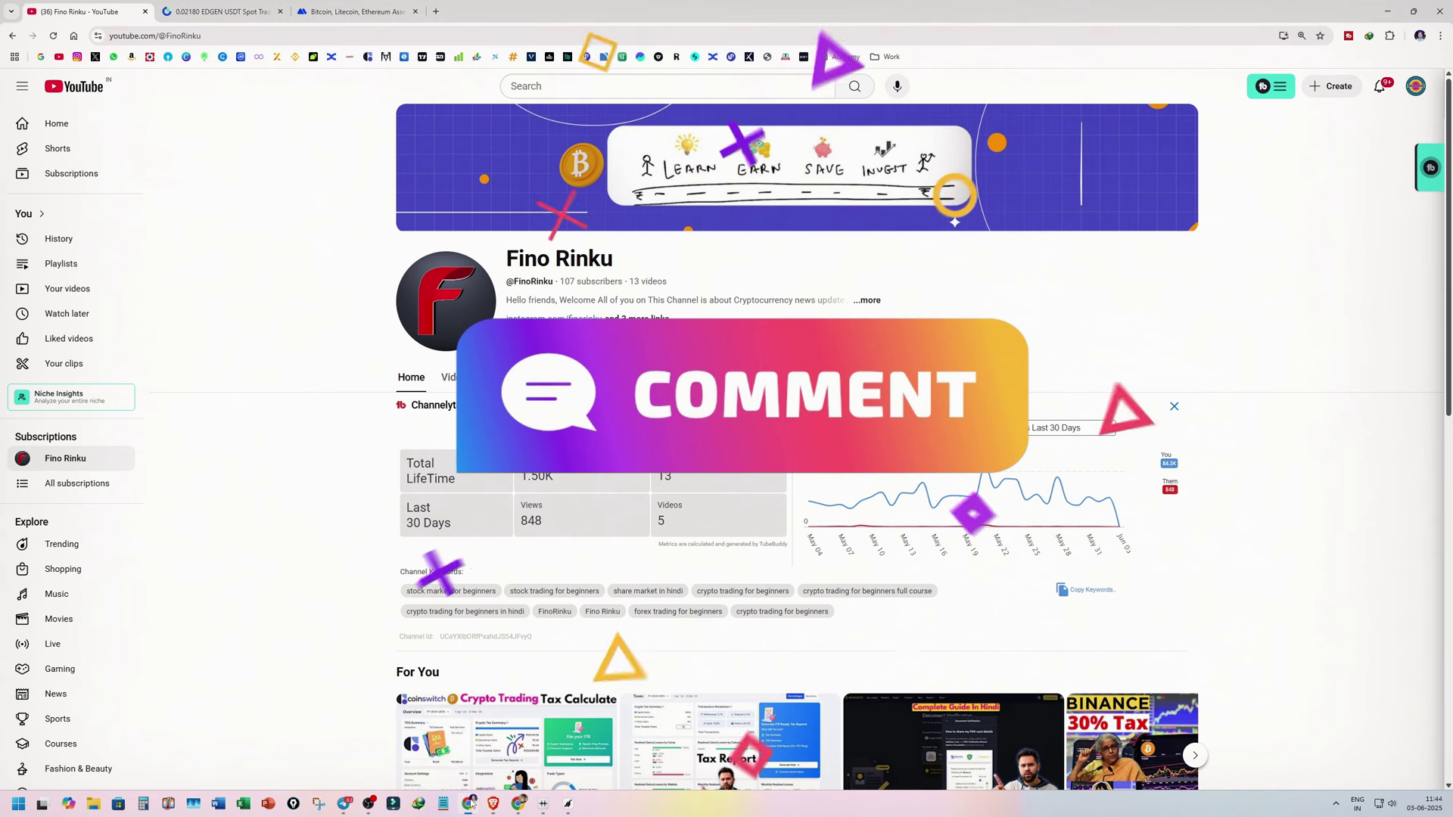
# - Return to the MEXC assets overview to view the EDGEN deposit
pyautogui.click(232, 6)
pyautogui.click(347, 14)
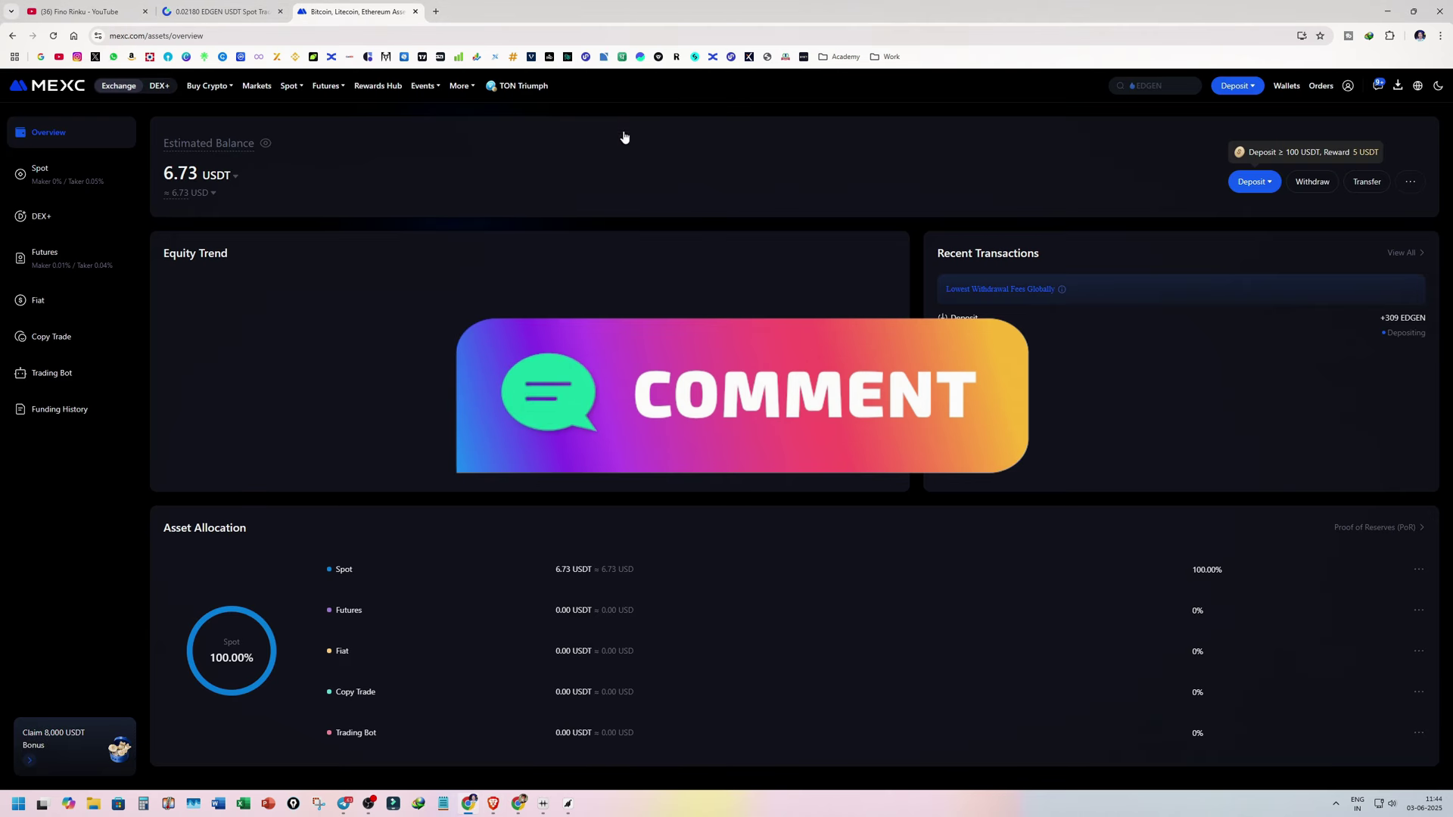